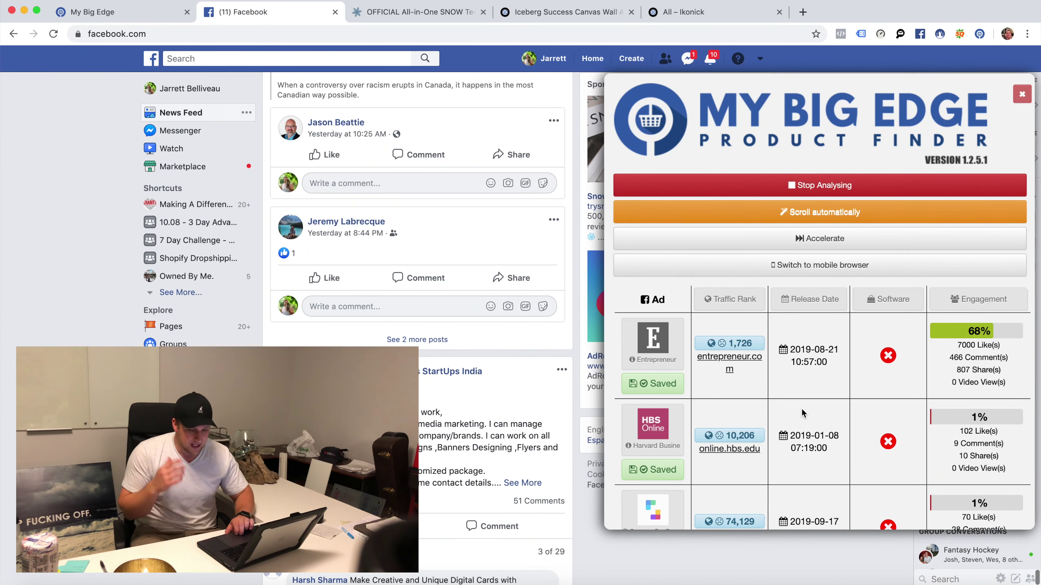
Look through the ads collected so far, stop analysing the Facebook feed and close the Product Finder overlay.
{"action": "scroll", "coordinate": [802, 412], "scroll_direction": "down", "scroll_amount": 15}
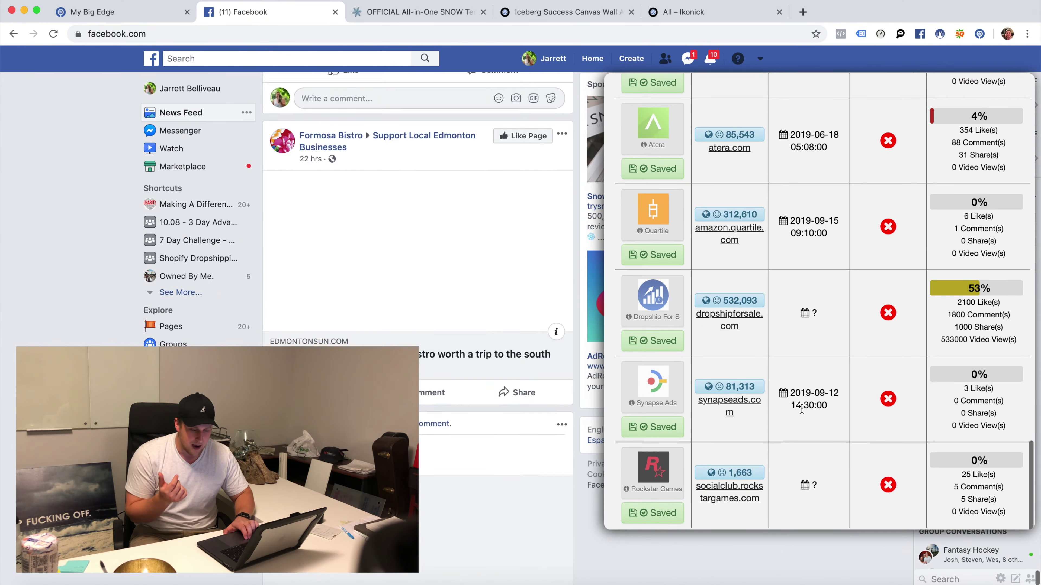
{"action": "scroll", "coordinate": [852, 394], "scroll_direction": "up", "scroll_amount": 15}
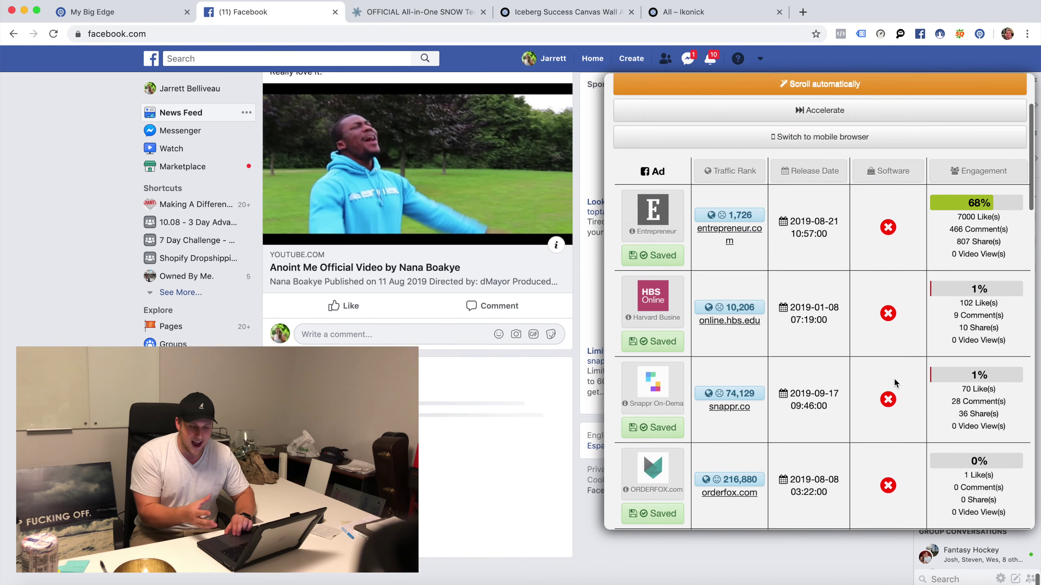
{"action": "scroll", "coordinate": [894, 384], "scroll_direction": "up", "scroll_amount": 3}
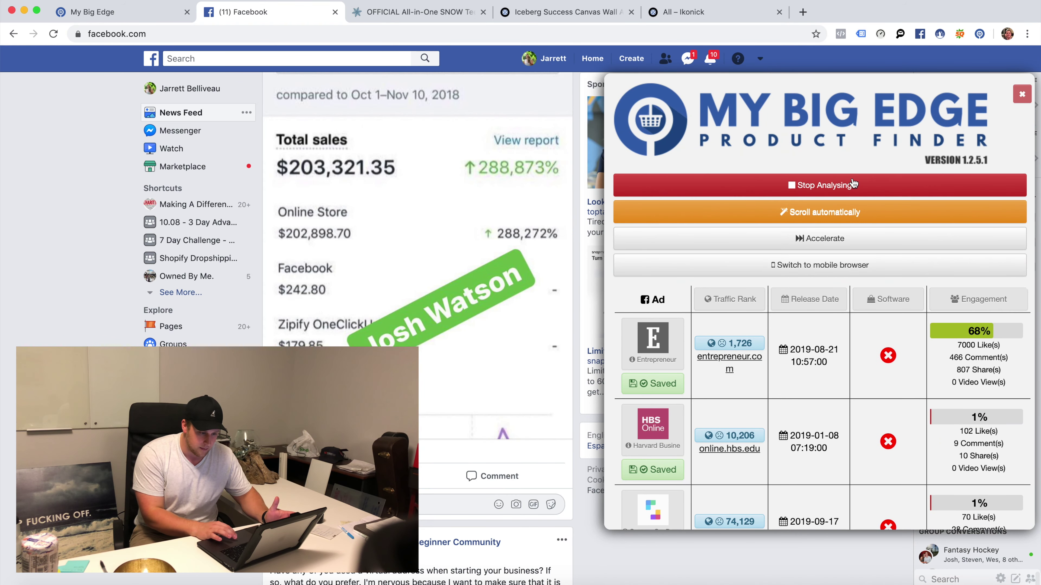
{"action": "left_click", "coordinate": [853, 184]}
{"action": "left_click", "coordinate": [1021, 96]}
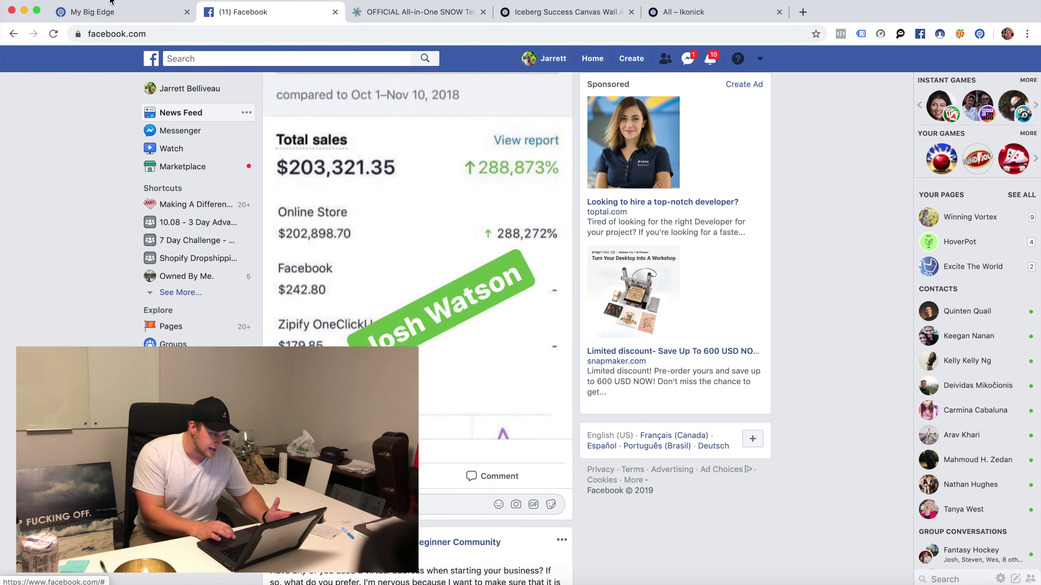
Switch to My Big Edge, refresh the My Ads page and sort the saved ads by engagement, highest first.
{"action": "left_click", "coordinate": [110, 12]}
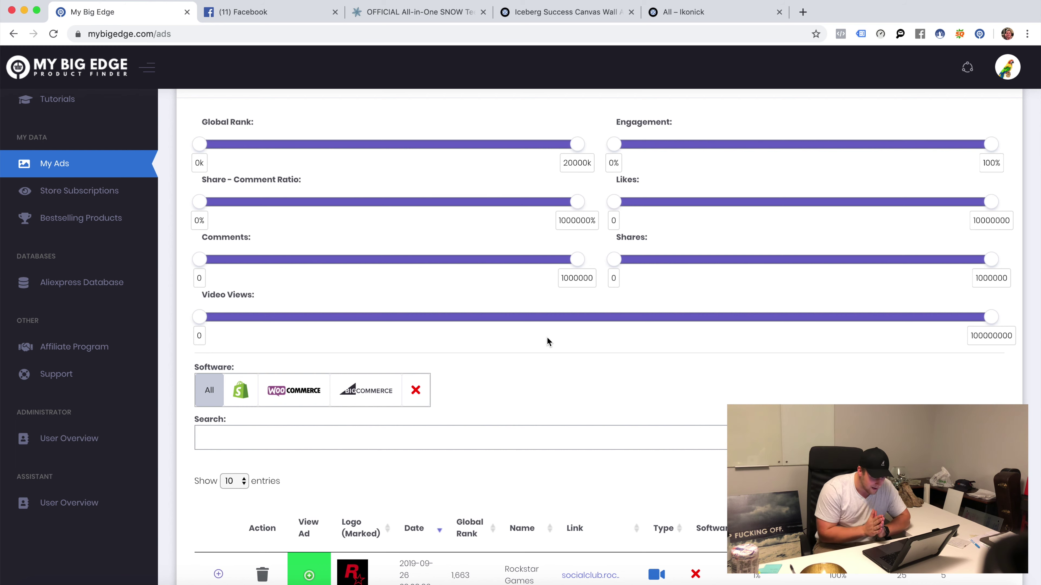
{"action": "key", "text": "super+r"}
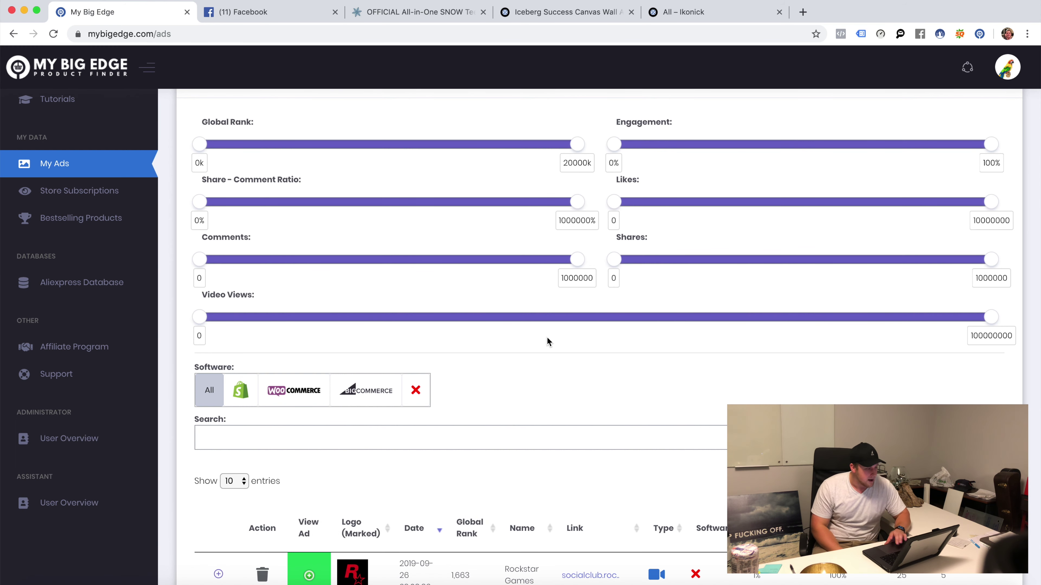
{"action": "scroll", "coordinate": [547, 342], "scroll_direction": "down", "scroll_amount": 10}
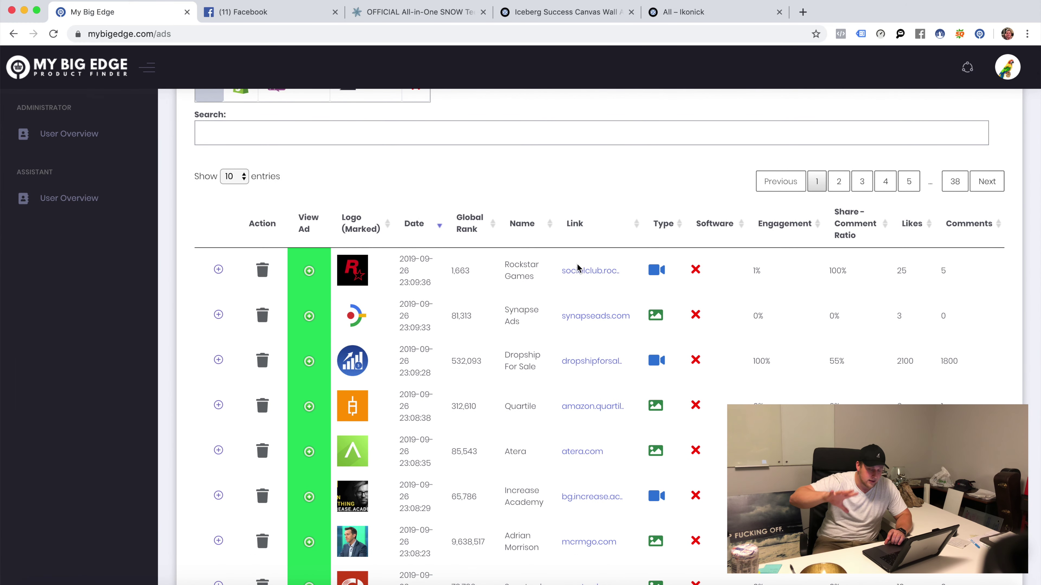
{"action": "scroll", "coordinate": [614, 205], "scroll_direction": "up", "scroll_amount": 10}
{"action": "scroll", "coordinate": [614, 205], "scroll_direction": "down", "scroll_amount": 10}
{"action": "scroll", "coordinate": [796, 158], "scroll_direction": "up", "scroll_amount": 5}
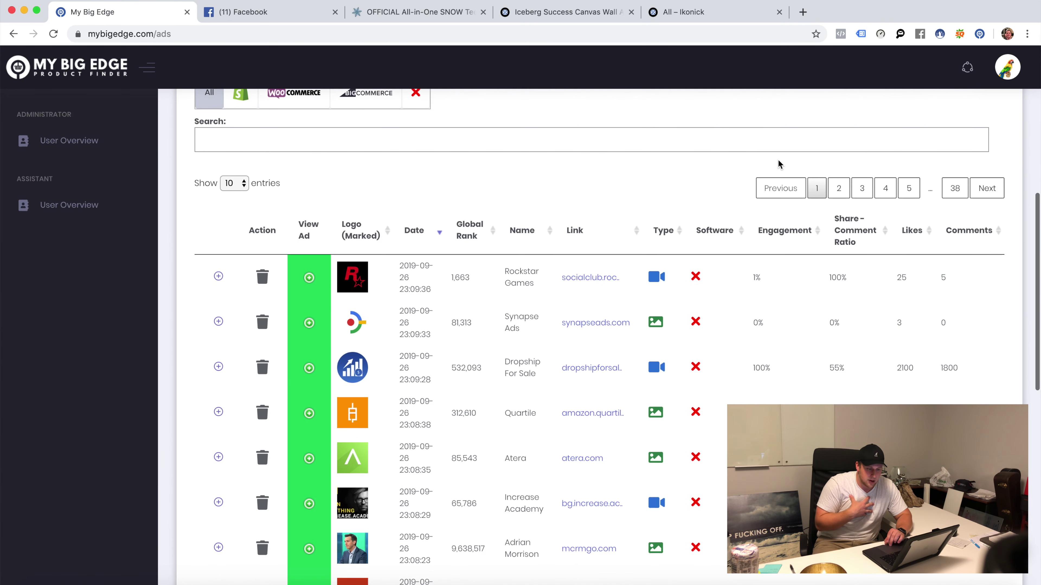
{"action": "left_click", "coordinate": [784, 230]}
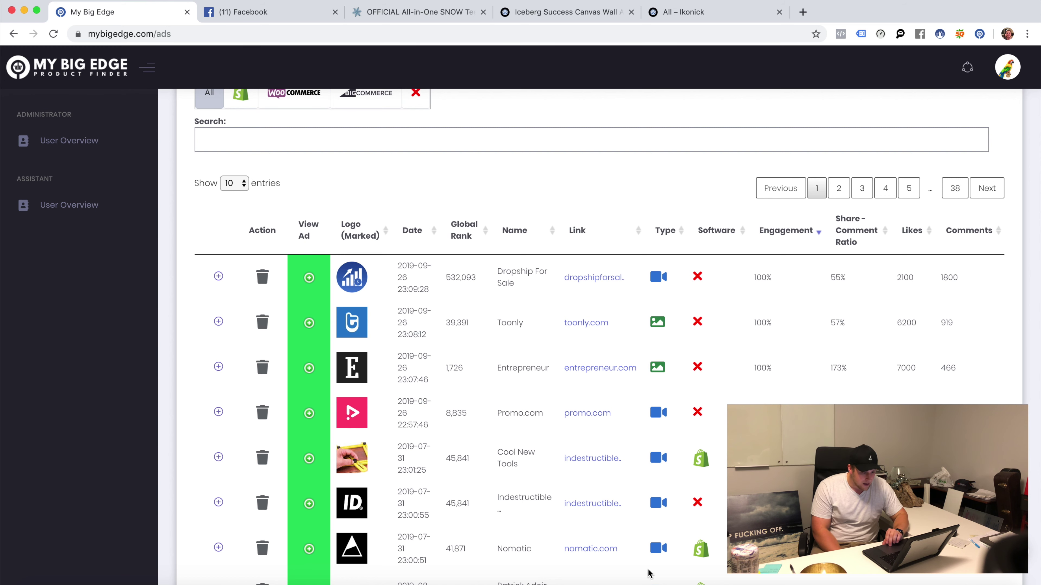
Expand the Cool New Tools ad, play its work shoes video and collapse the ad again.
{"action": "scroll", "coordinate": [647, 567], "scroll_direction": "down", "scroll_amount": 7}
{"action": "scroll", "coordinate": [568, 367], "scroll_direction": "up", "scroll_amount": 4}
{"action": "scroll", "coordinate": [568, 367], "scroll_direction": "up", "scroll_amount": 1}
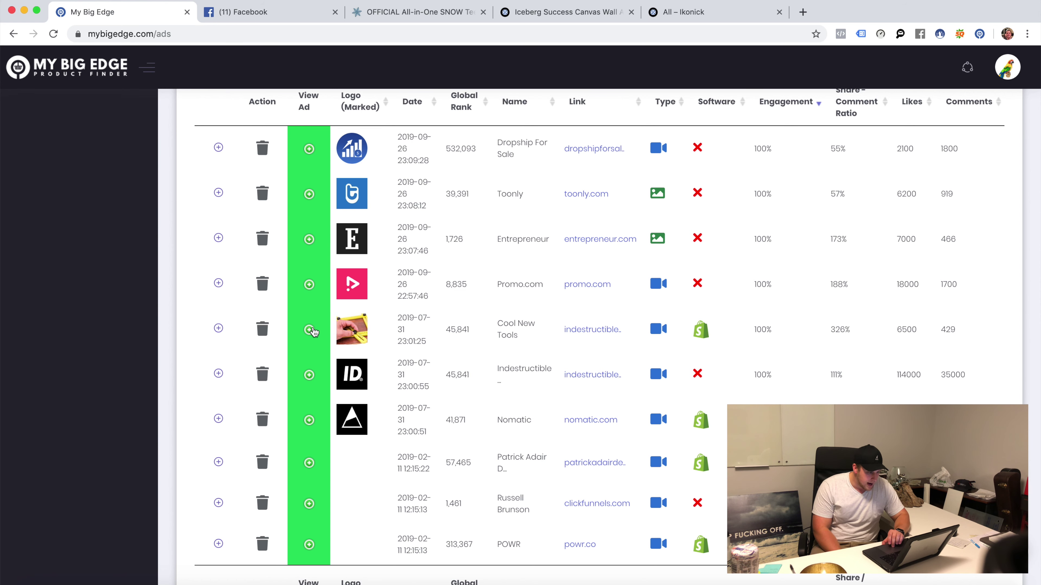
{"action": "left_click", "coordinate": [309, 330]}
{"action": "scroll", "coordinate": [327, 340], "scroll_direction": "down", "scroll_amount": 4}
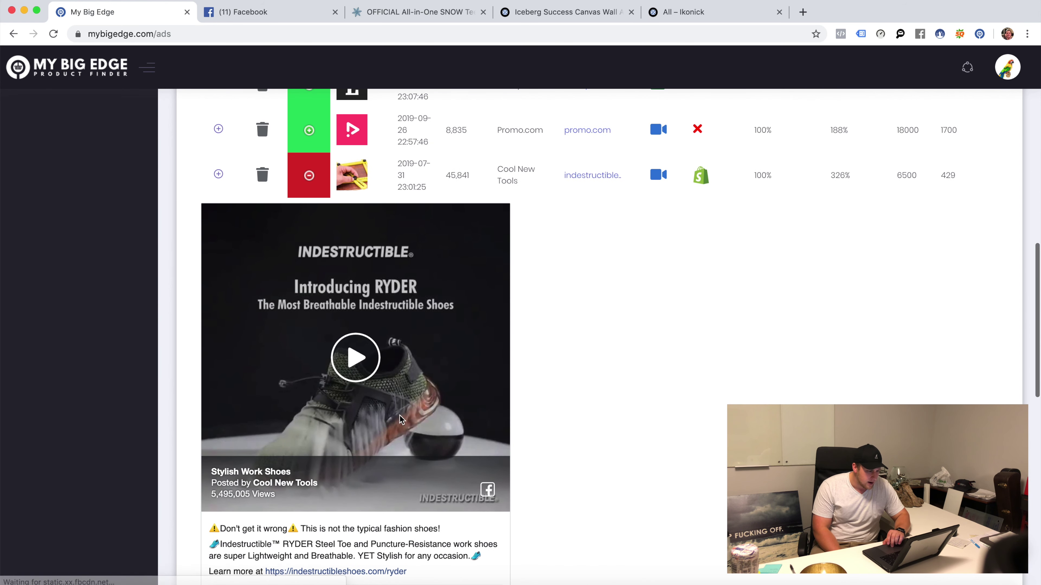
{"action": "left_click", "coordinate": [355, 353]}
{"action": "scroll", "coordinate": [355, 354], "scroll_direction": "down", "scroll_amount": 2}
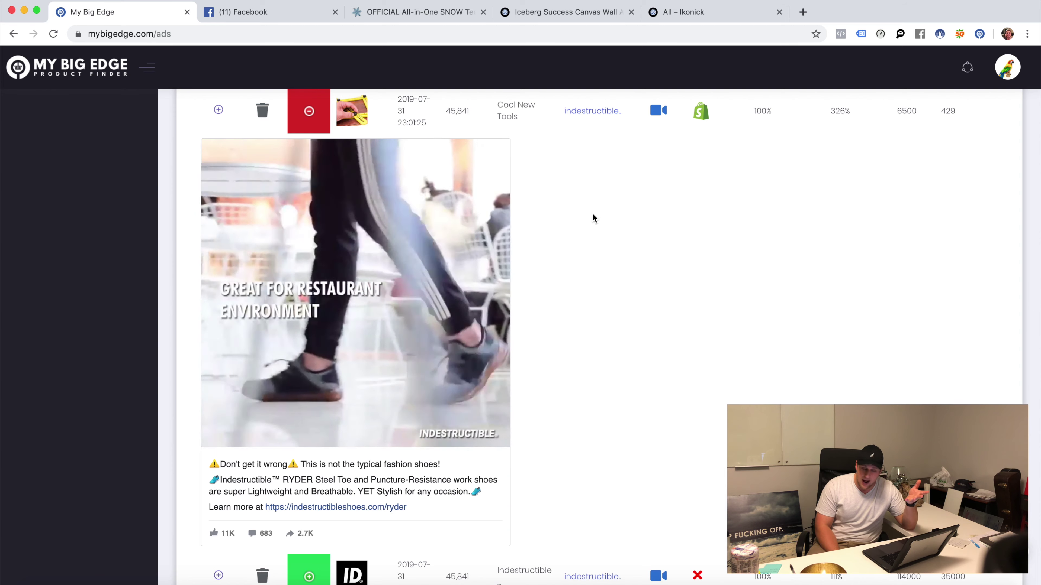
{"action": "scroll", "coordinate": [593, 216], "scroll_direction": "up", "scroll_amount": 2}
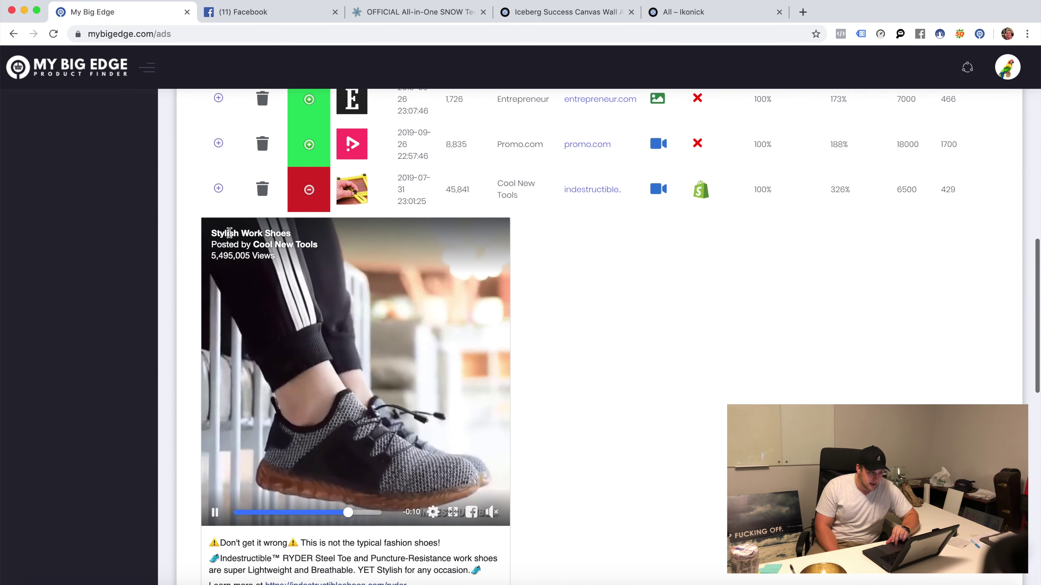
{"action": "left_click", "coordinate": [301, 197]}
Expand the Promo.com and Entrepreneur ads and view the Entrepreneur post about digital marketing.
{"action": "scroll", "coordinate": [811, 216], "scroll_direction": "up", "scroll_amount": 5}
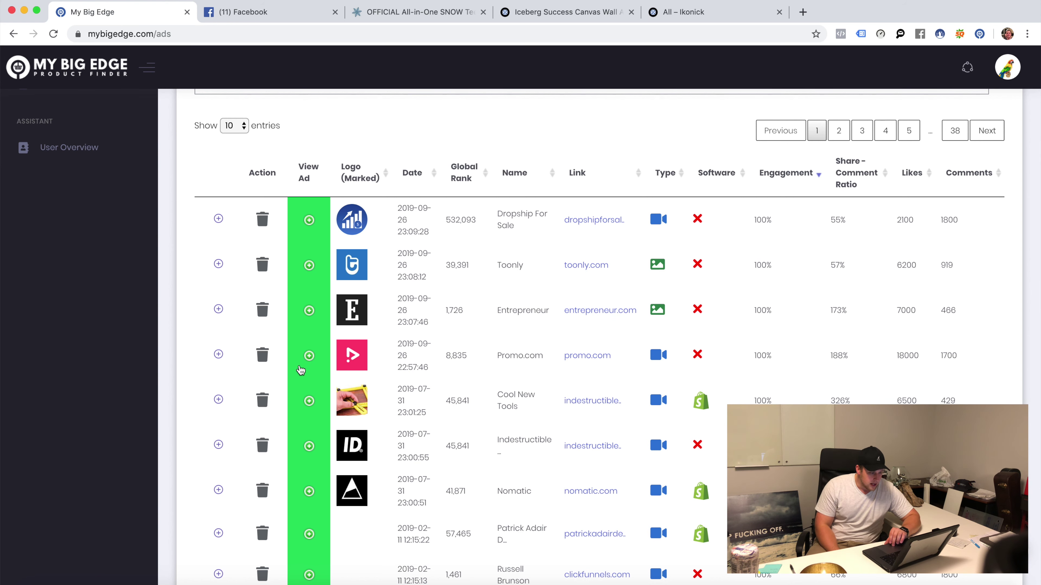
{"action": "left_click", "coordinate": [308, 356]}
{"action": "scroll", "coordinate": [368, 369], "scroll_direction": "down", "scroll_amount": 4}
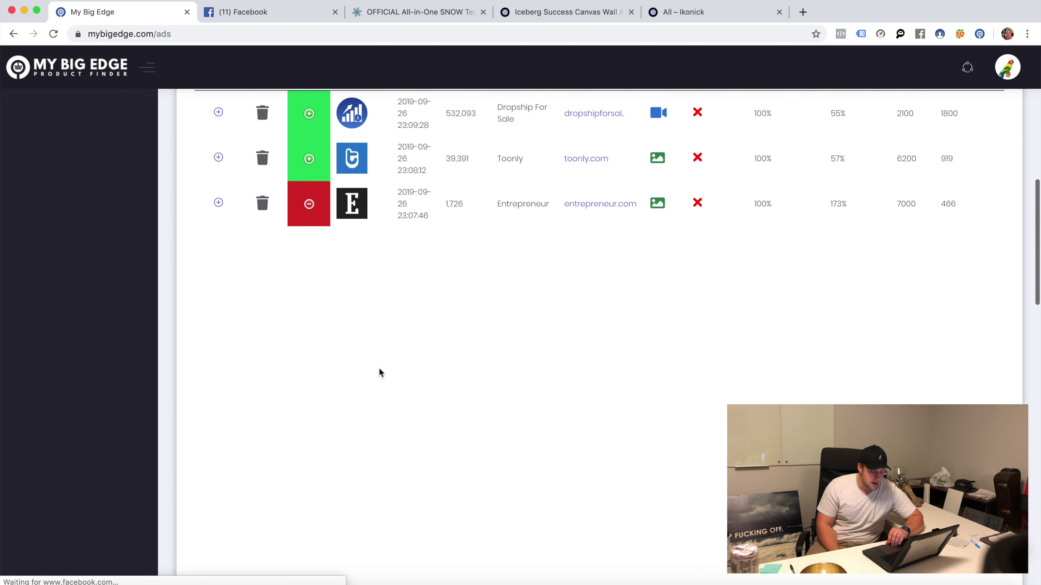
{"action": "scroll", "coordinate": [379, 368], "scroll_direction": "down", "scroll_amount": 3}
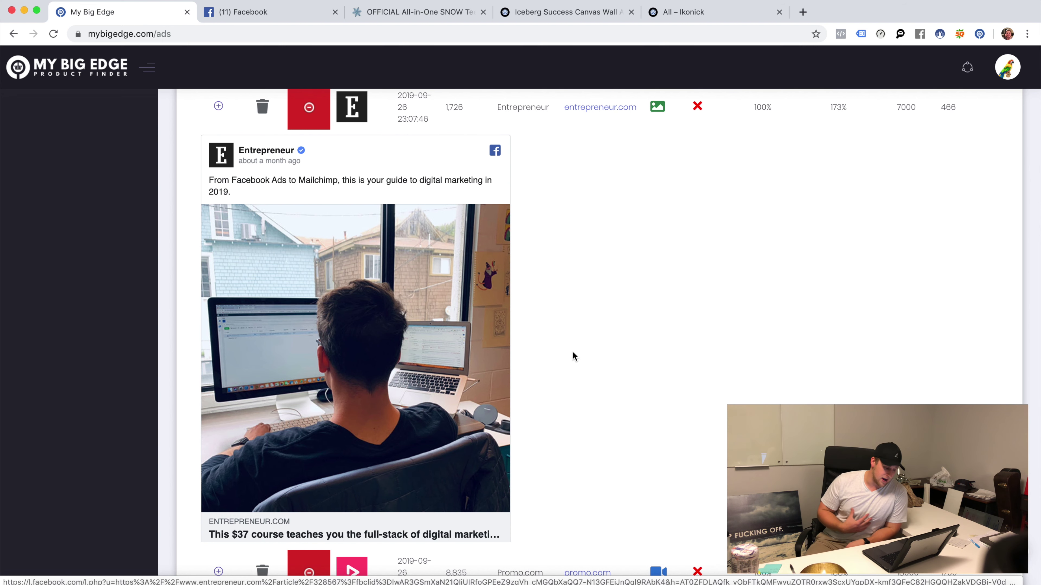
{"action": "scroll", "coordinate": [572, 351], "scroll_direction": "down", "scroll_amount": 1}
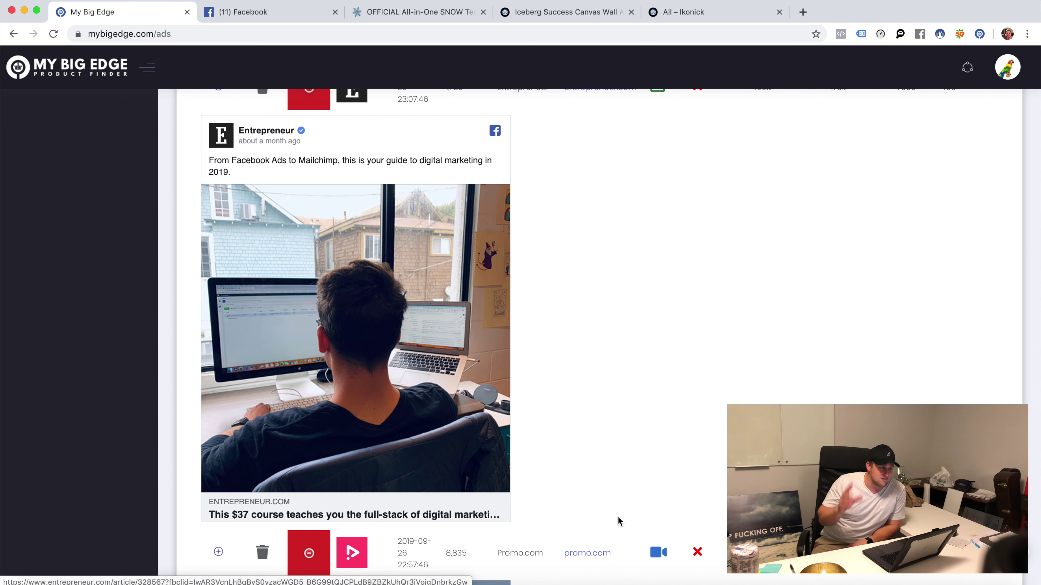
Expand the Dropship For Sale ad in the first row and start its video.
{"action": "scroll", "coordinate": [618, 521], "scroll_direction": "up", "scroll_amount": 7}
{"action": "left_click", "coordinate": [305, 290]}
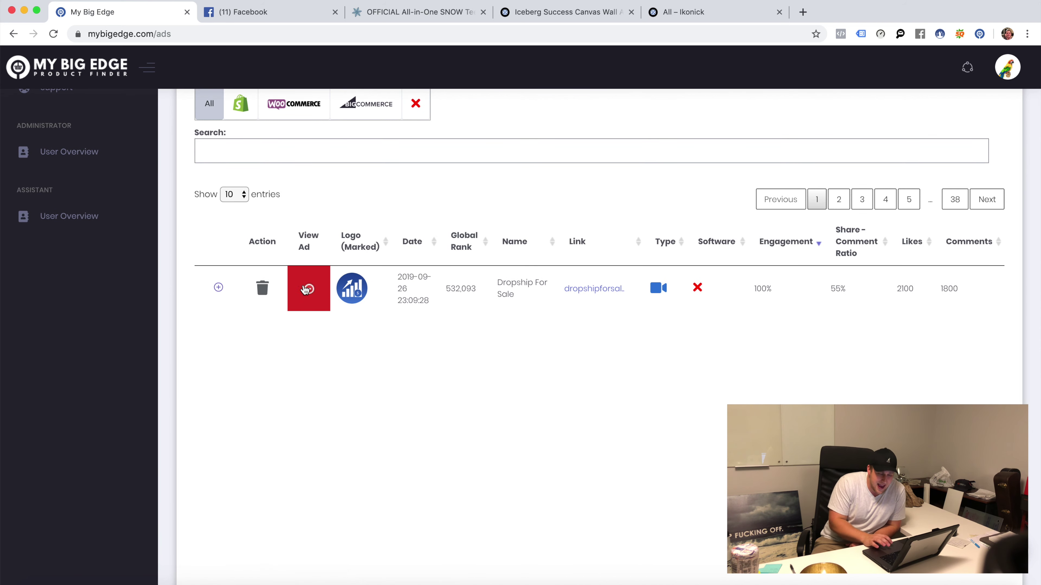
{"action": "scroll", "coordinate": [420, 414], "scroll_direction": "down", "scroll_amount": 3}
{"action": "left_click", "coordinate": [354, 300]}
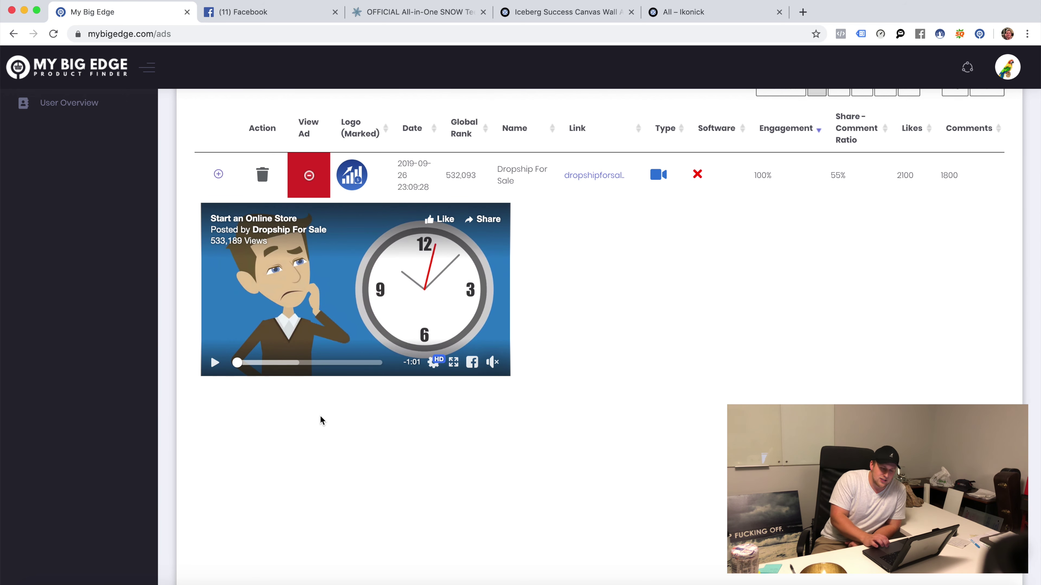
Expand the Nomatic ad and view its travel backpack video.
{"action": "scroll", "coordinate": [320, 420], "scroll_direction": "down", "scroll_amount": 20}
{"action": "scroll", "coordinate": [321, 420], "scroll_direction": "down", "scroll_amount": 3}
{"action": "left_click", "coordinate": [308, 349]}
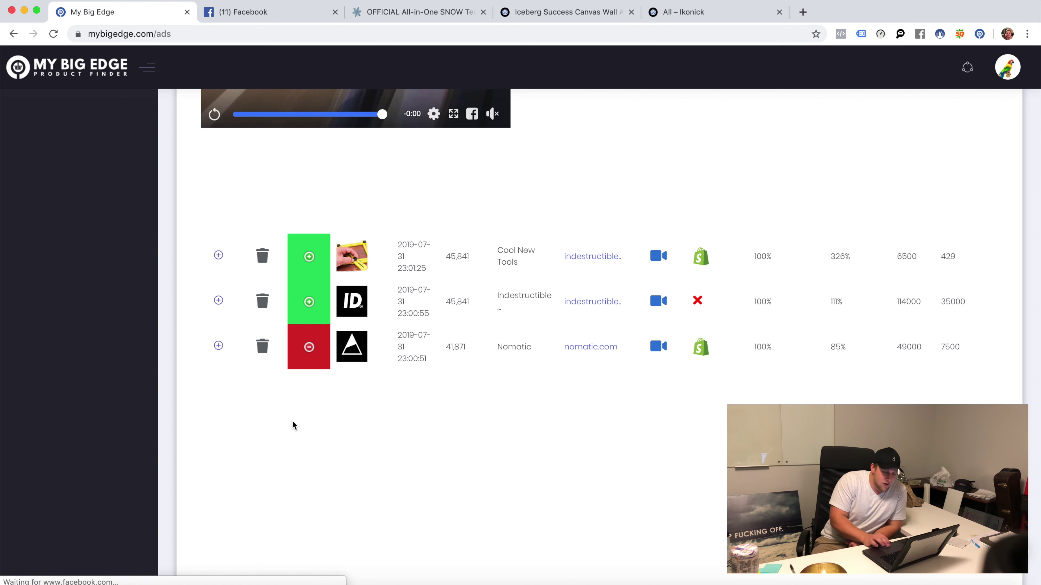
{"action": "scroll", "coordinate": [290, 449], "scroll_direction": "down", "scroll_amount": 2}
{"action": "scroll", "coordinate": [230, 461], "scroll_direction": "down", "scroll_amount": 2}
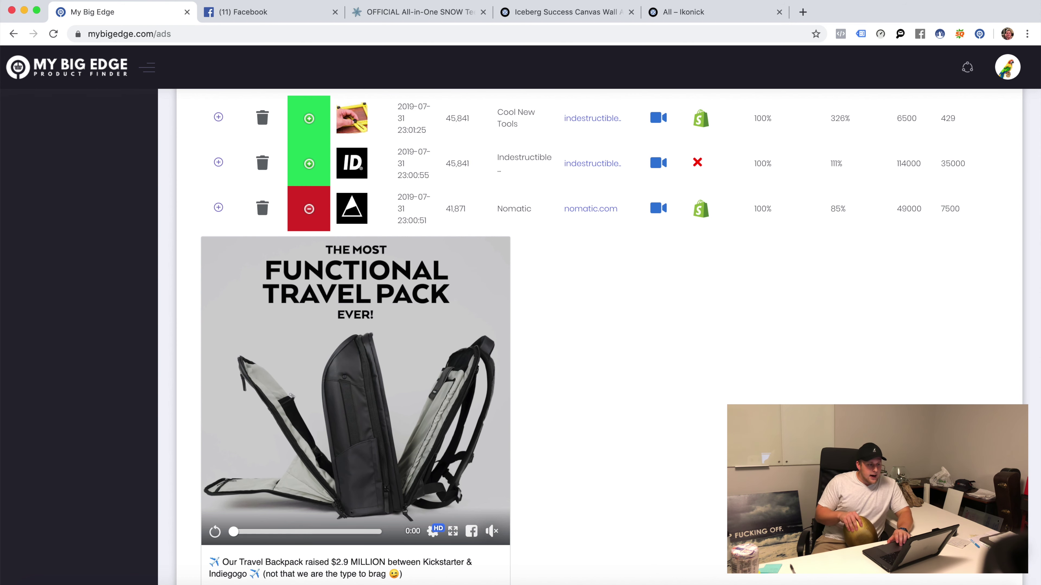
Return to Facebook, reopen the Product Finder and start analysing the feed with automatic scrolling and acceleration enabled.
{"action": "left_click", "coordinate": [284, 16]}
{"action": "left_click", "coordinate": [980, 34]}
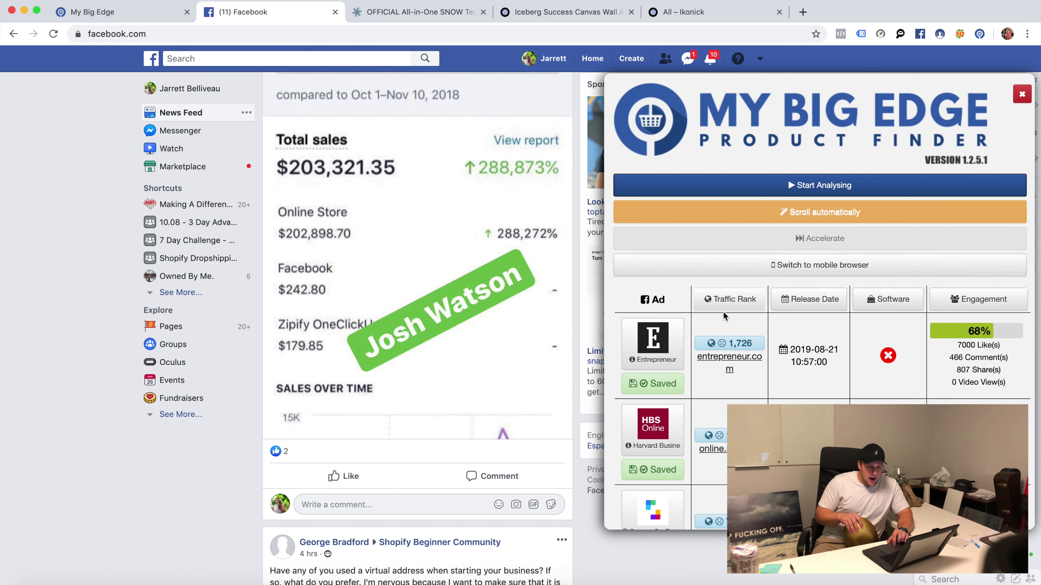
{"action": "left_click", "coordinate": [774, 187]}
{"action": "left_click", "coordinate": [771, 221]}
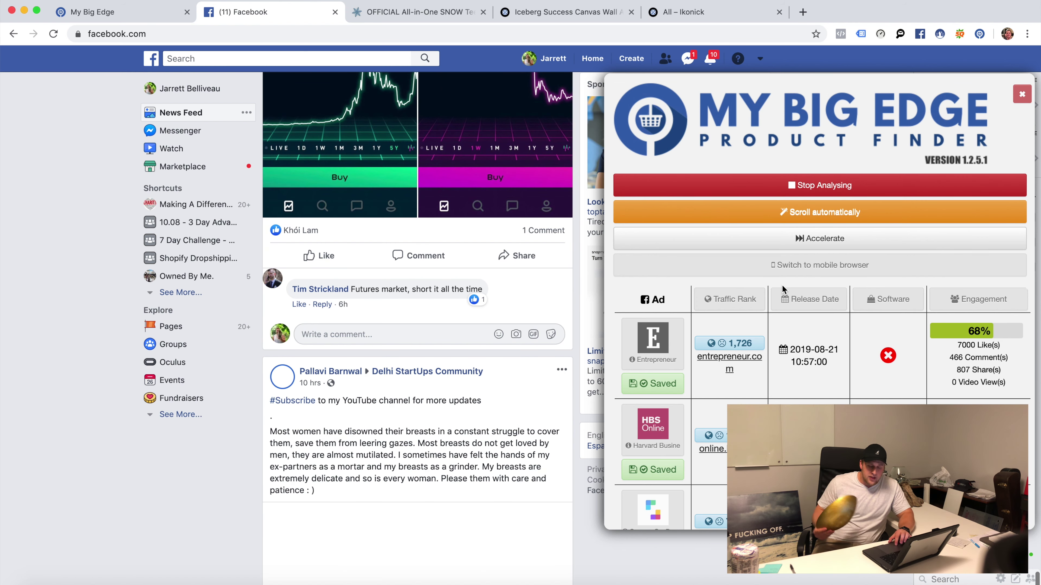
{"action": "left_click", "coordinate": [784, 244]}
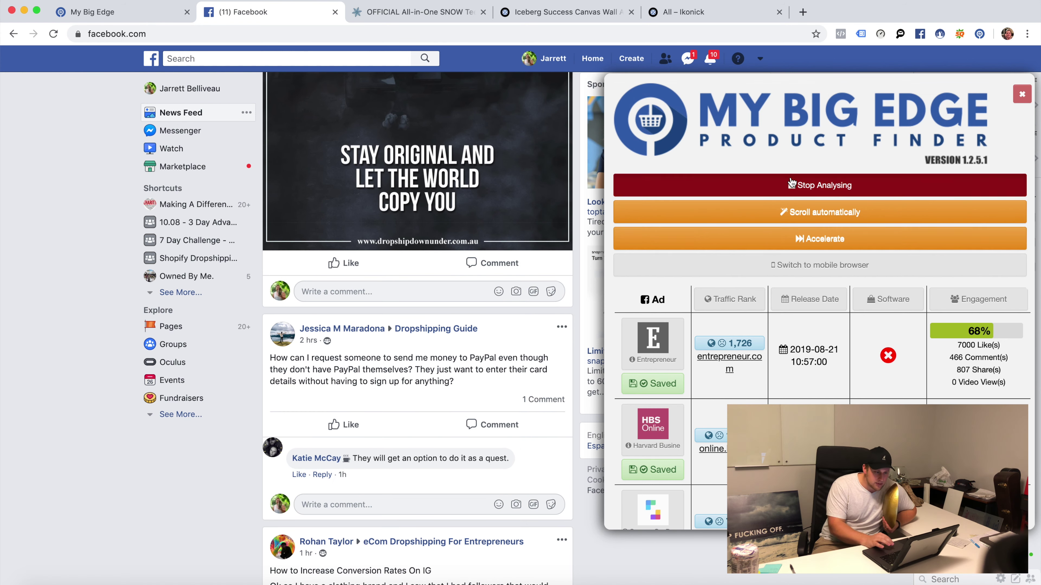
Stop analysing the Facebook feed and reload the My Ads table in My Big Edge.
{"action": "left_click", "coordinate": [788, 183]}
{"action": "left_click", "coordinate": [164, 17]}
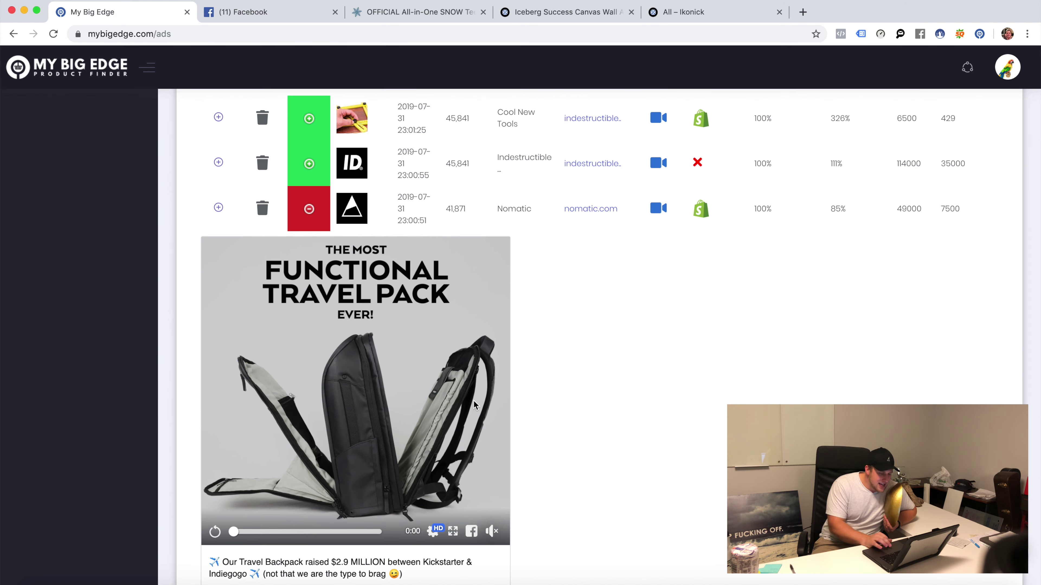
{"action": "scroll", "coordinate": [474, 405], "scroll_direction": "down", "scroll_amount": 15}
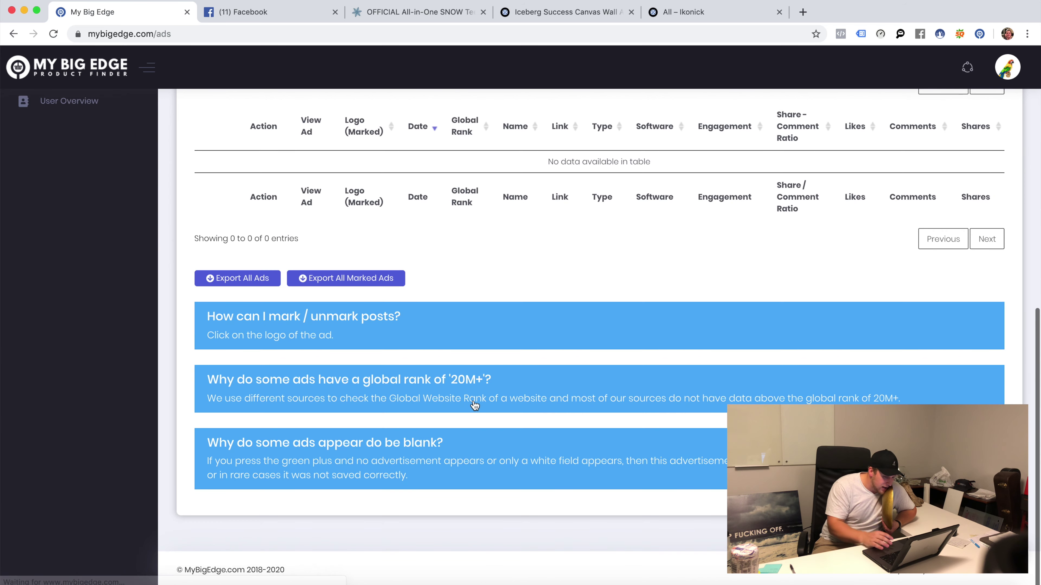
{"action": "scroll", "coordinate": [719, 462], "scroll_direction": "up", "scroll_amount": 8}
{"action": "scroll", "coordinate": [719, 462], "scroll_direction": "down", "scroll_amount": 7}
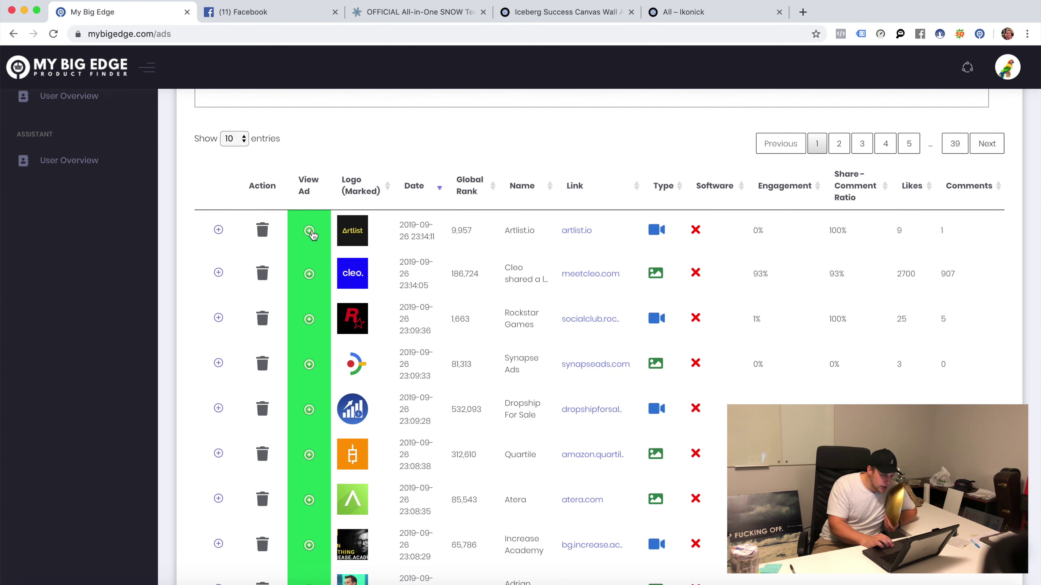
Expand the Artlist.io ad at the head of the saved ads and view its video and caption.
{"action": "left_click", "coordinate": [309, 230]}
{"action": "scroll", "coordinate": [257, 440], "scroll_direction": "down", "scroll_amount": 3}
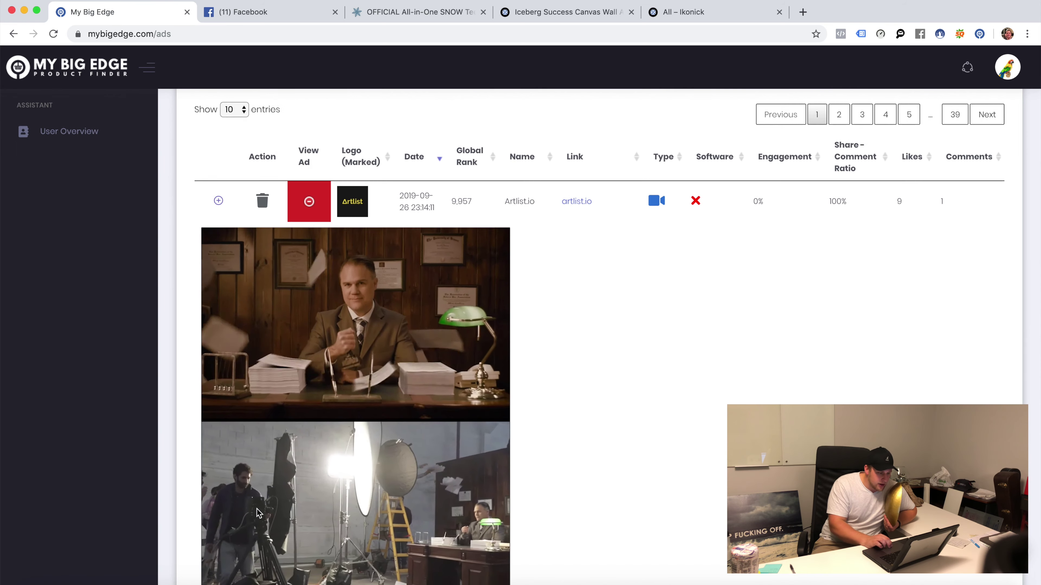
{"action": "scroll", "coordinate": [257, 440], "scroll_direction": "down", "scroll_amount": 1}
{"action": "scroll", "coordinate": [229, 451], "scroll_direction": "down", "scroll_amount": 1}
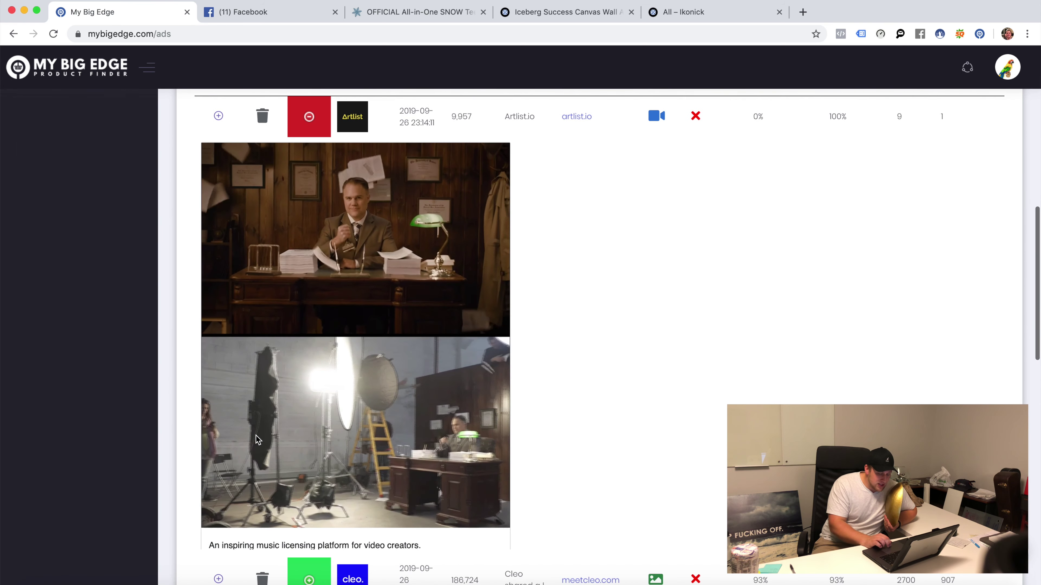
{"action": "scroll", "coordinate": [203, 465], "scroll_direction": "up", "scroll_amount": 1}
{"action": "scroll", "coordinate": [172, 462], "scroll_direction": "down", "scroll_amount": 1}
{"action": "mouse_move", "coordinate": [209, 465]}
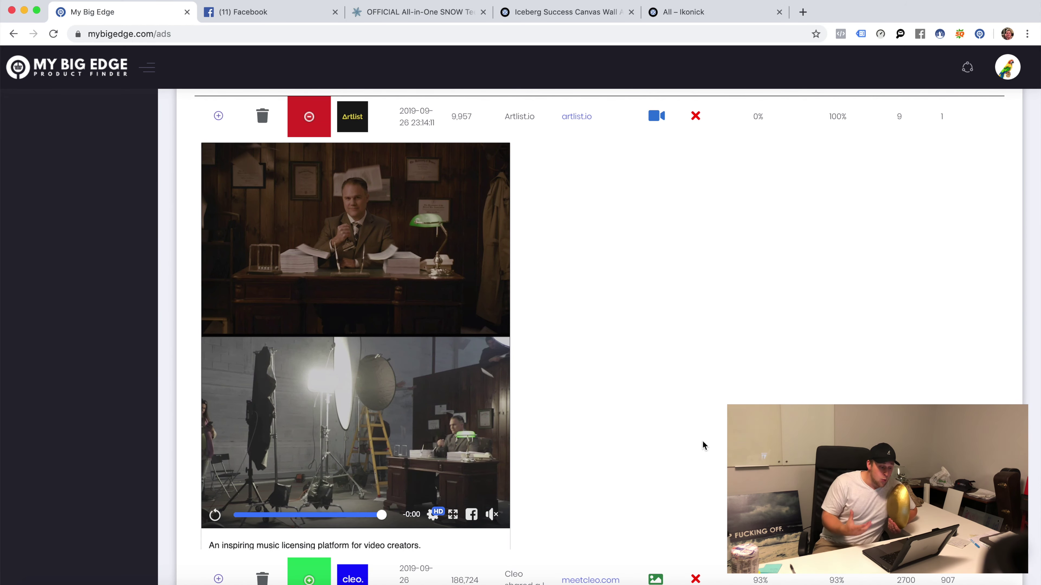
Expand the Increase Academy ad, play its marketing copy video and view the post text.
{"action": "scroll", "coordinate": [703, 446], "scroll_direction": "down", "scroll_amount": 15}
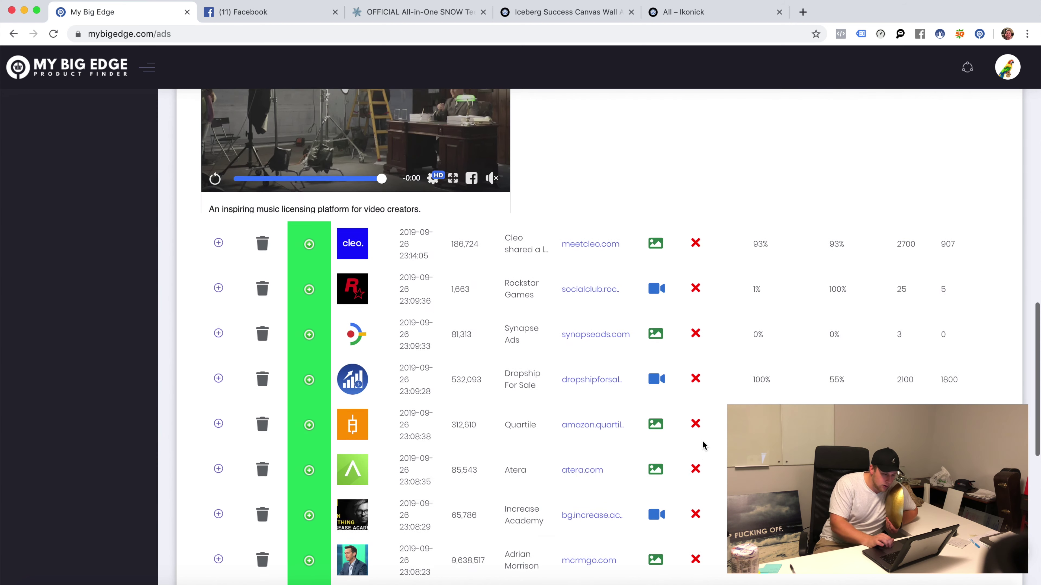
{"action": "scroll", "coordinate": [703, 446], "scroll_direction": "up", "scroll_amount": 5}
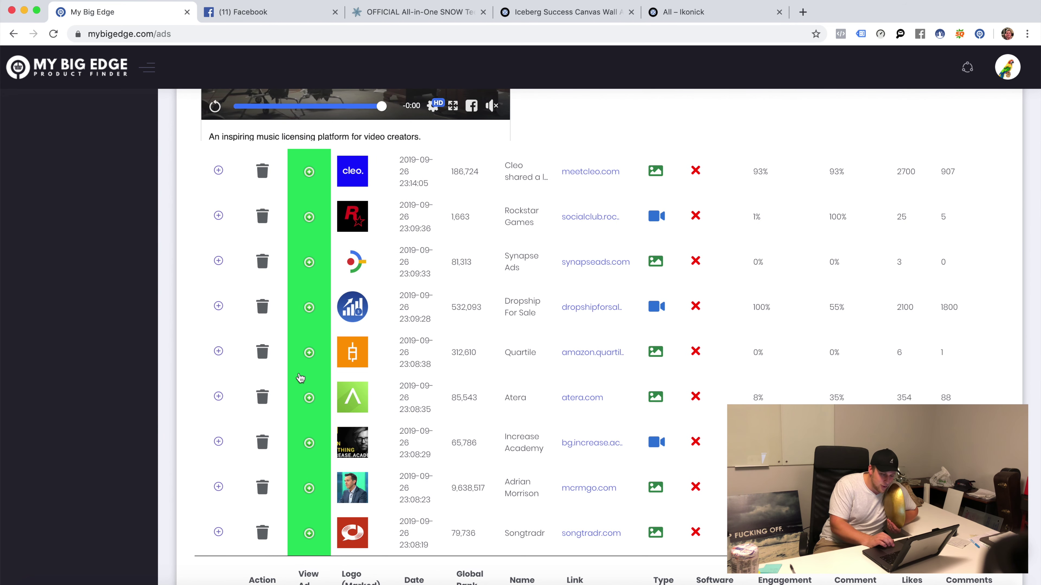
{"action": "left_click", "coordinate": [306, 442]}
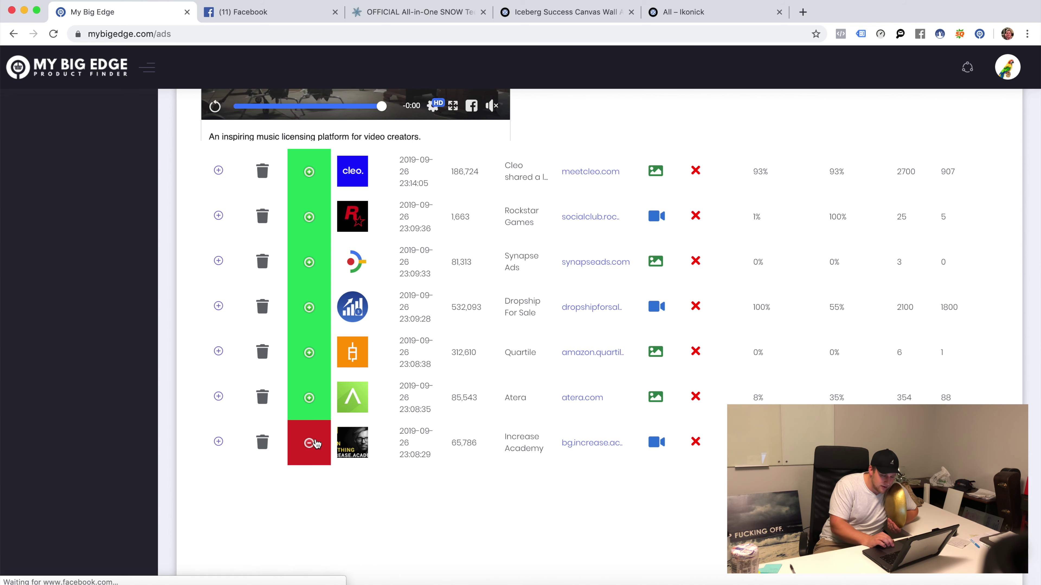
{"action": "scroll", "coordinate": [312, 477], "scroll_direction": "down", "scroll_amount": 5}
{"action": "left_click", "coordinate": [355, 396]}
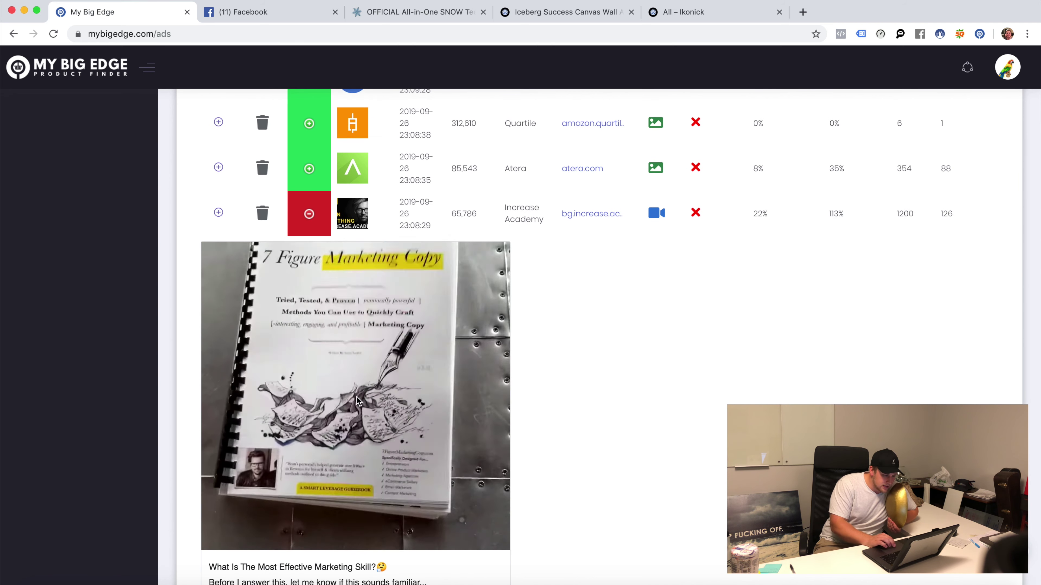
{"action": "scroll", "coordinate": [704, 520], "scroll_direction": "down", "scroll_amount": 1}
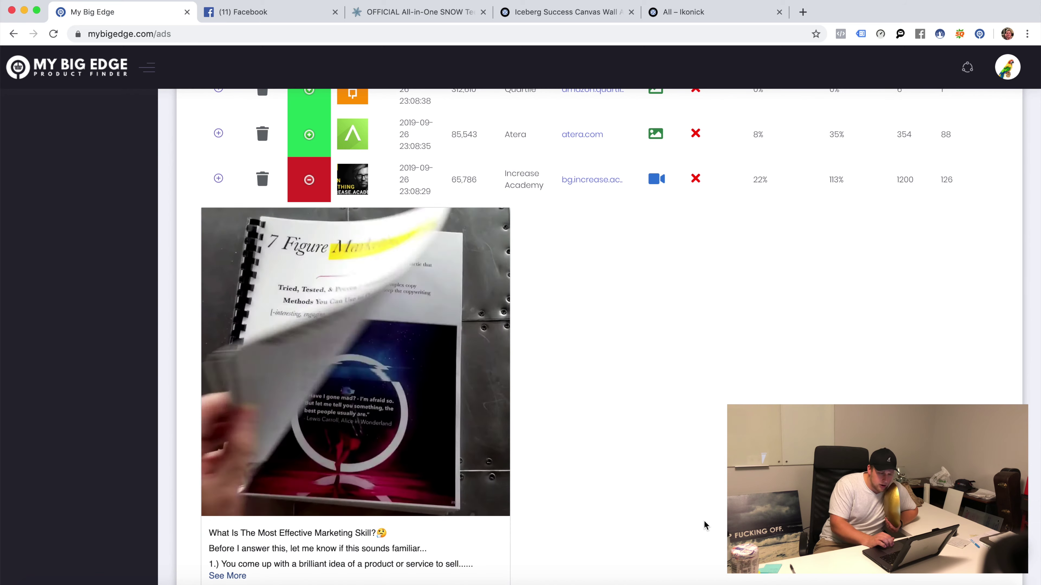
Sort the saved ads table by engagement from highest to lowest and look through the resulting rows.
{"action": "scroll", "coordinate": [704, 524], "scroll_direction": "down", "scroll_amount": 1}
{"action": "scroll", "coordinate": [703, 524], "scroll_direction": "up", "scroll_amount": 3}
{"action": "scroll", "coordinate": [703, 521], "scroll_direction": "up", "scroll_amount": 18}
{"action": "scroll", "coordinate": [780, 346], "scroll_direction": "up", "scroll_amount": 10}
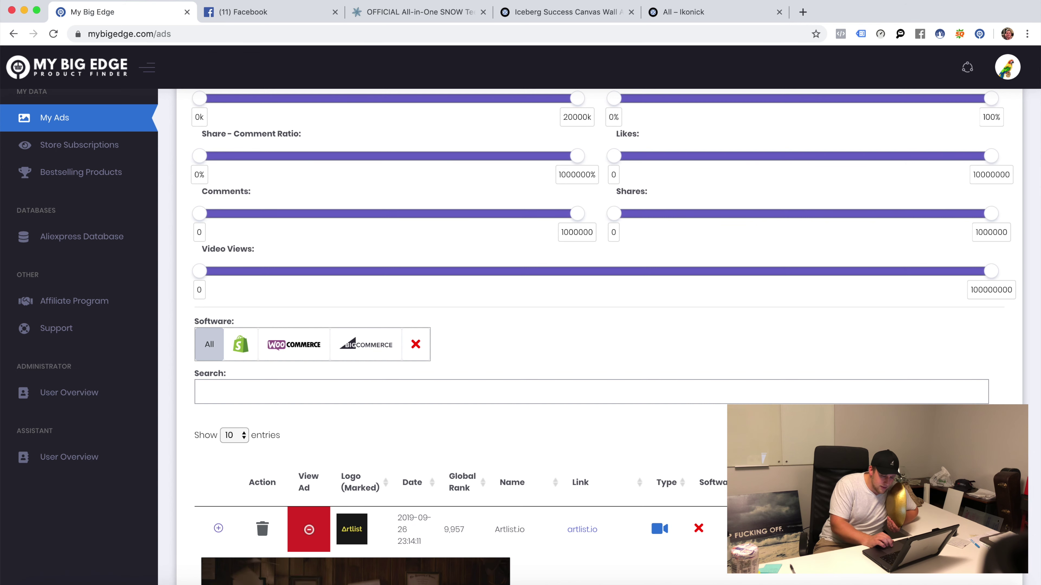
{"action": "scroll", "coordinate": [340, 433], "scroll_direction": "down", "scroll_amount": 8}
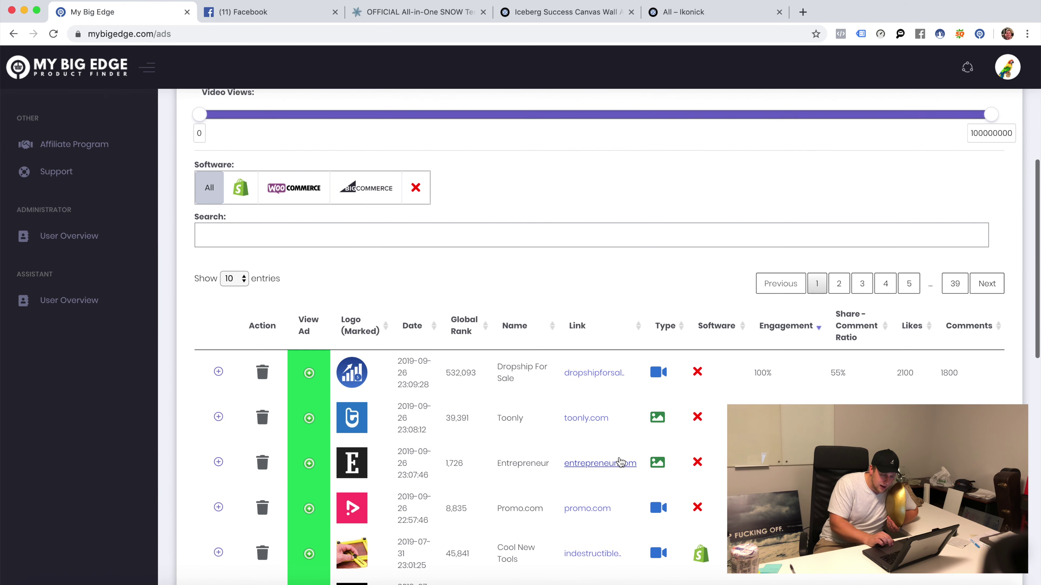
{"action": "scroll", "coordinate": [340, 433], "scroll_direction": "down", "scroll_amount": 3}
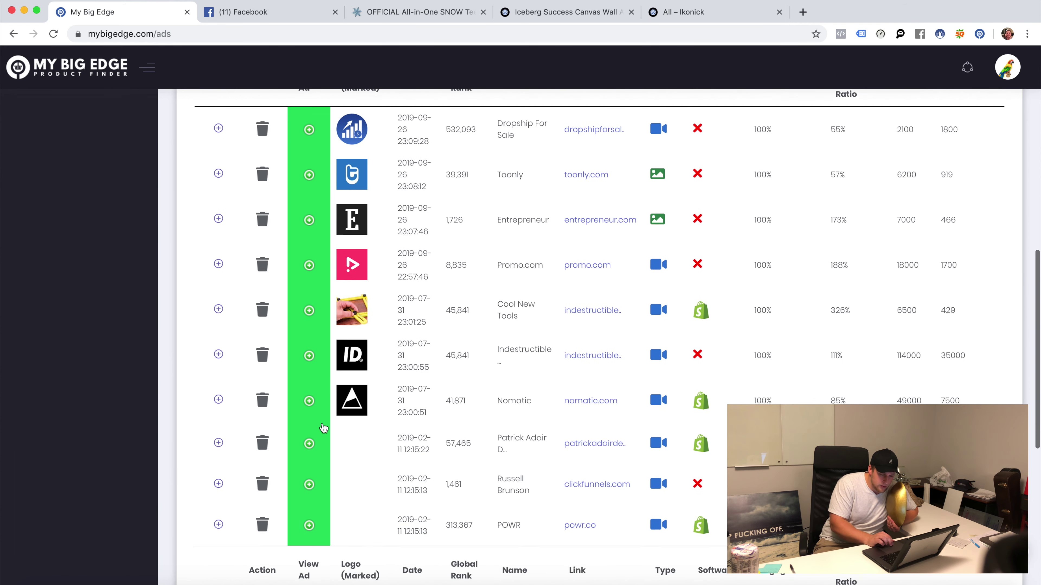
Expand the Patrick Adair Designs ad, play its glowstone rings video and pause it to view the caption and engagement.
{"action": "left_click", "coordinate": [309, 443]}
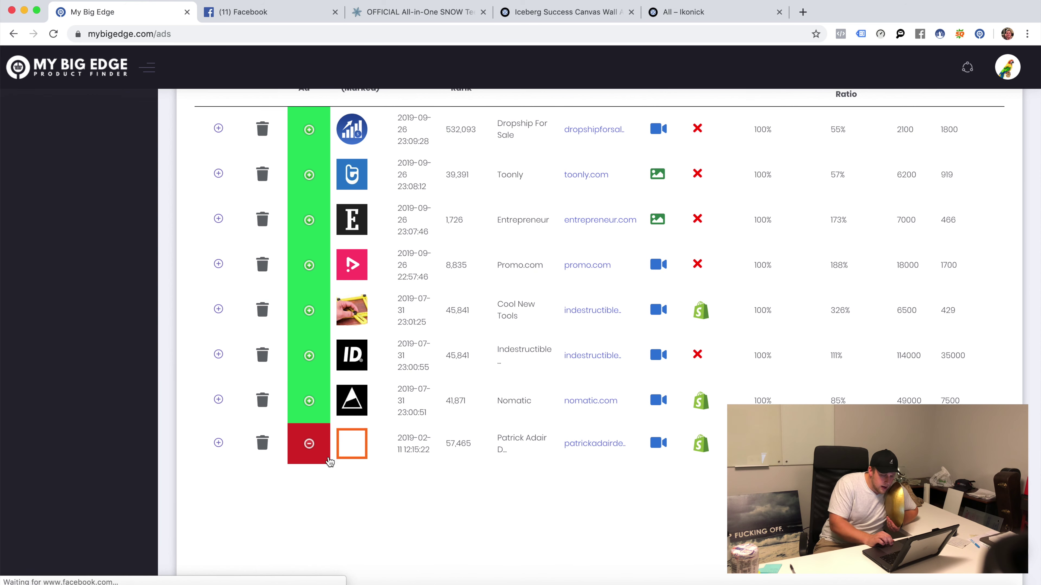
{"action": "scroll", "coordinate": [330, 451], "scroll_direction": "down", "scroll_amount": 6}
{"action": "left_click", "coordinate": [355, 413]}
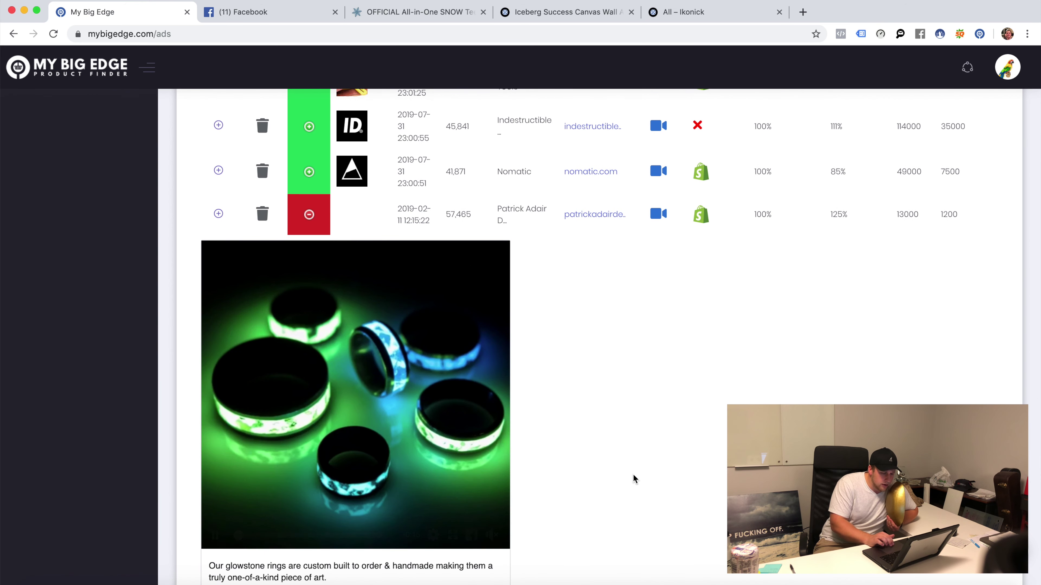
{"action": "scroll", "coordinate": [431, 345], "scroll_direction": "down", "scroll_amount": 2}
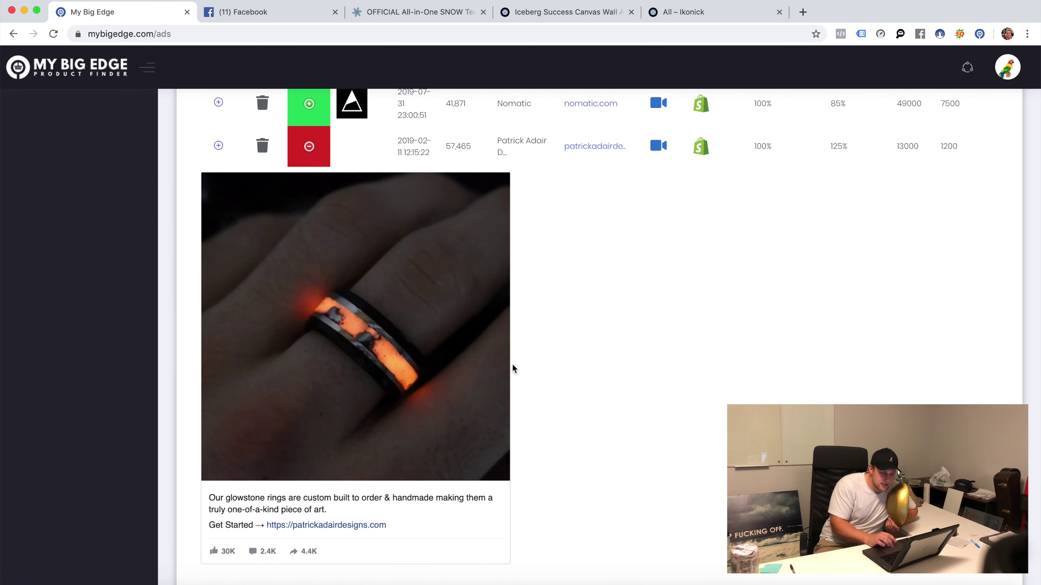
{"action": "left_click", "coordinate": [244, 467]}
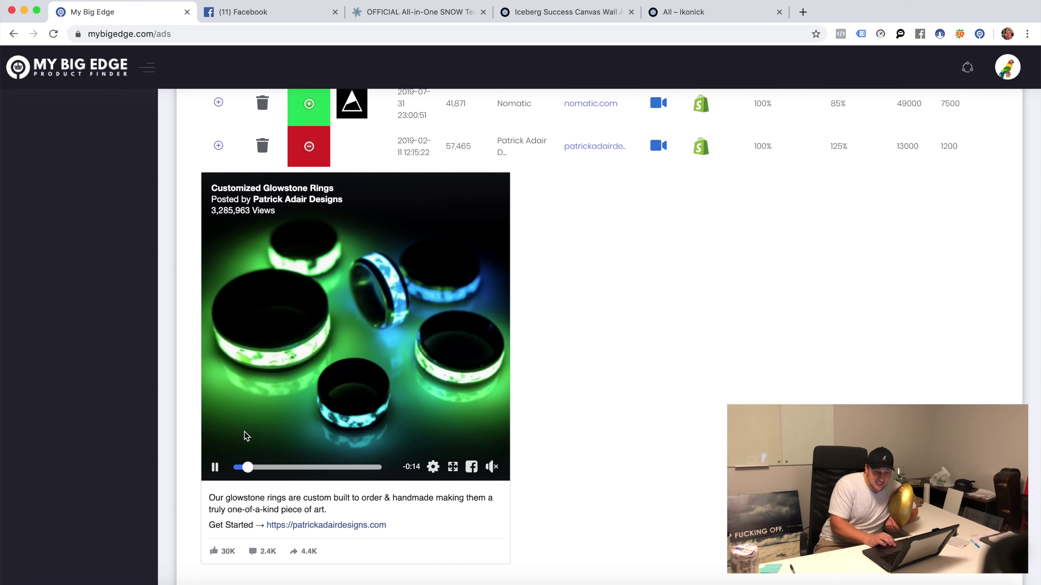
{"action": "left_click", "coordinate": [260, 370]}
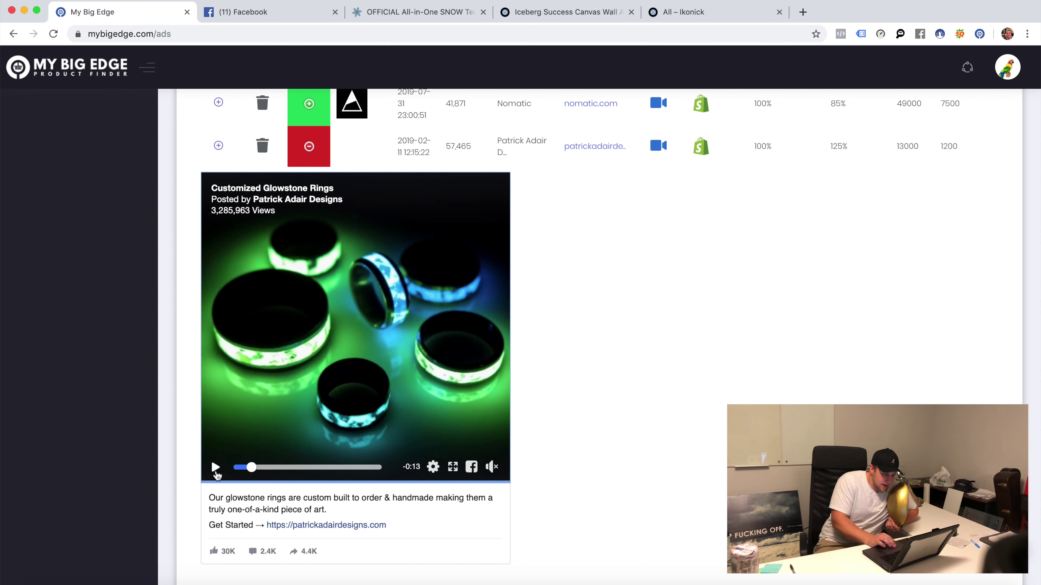
{"action": "scroll", "coordinate": [216, 469], "scroll_direction": "up", "scroll_amount": 1}
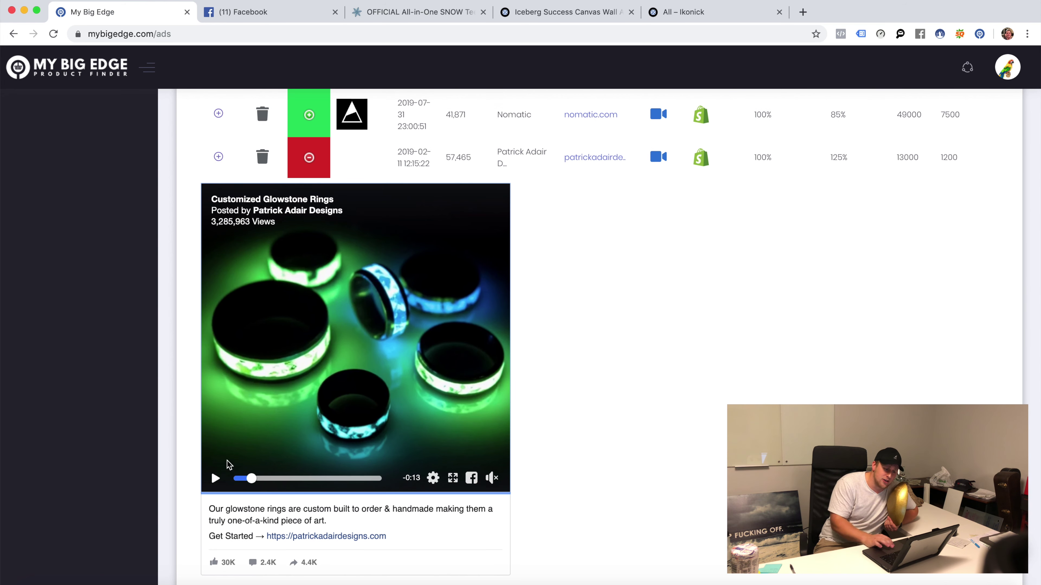
Visit the Patrick Adair Designs store from the ad, list its bestselling products with the Product Finder and open the Tungsten Glowstone Ring.
{"action": "left_click", "coordinate": [590, 157]}
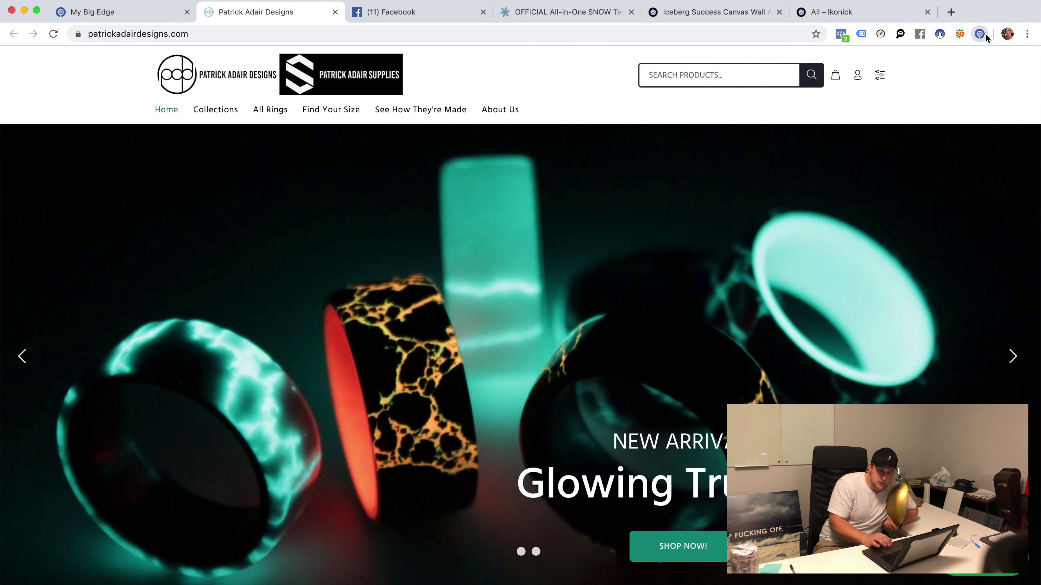
{"action": "left_click", "coordinate": [979, 34]}
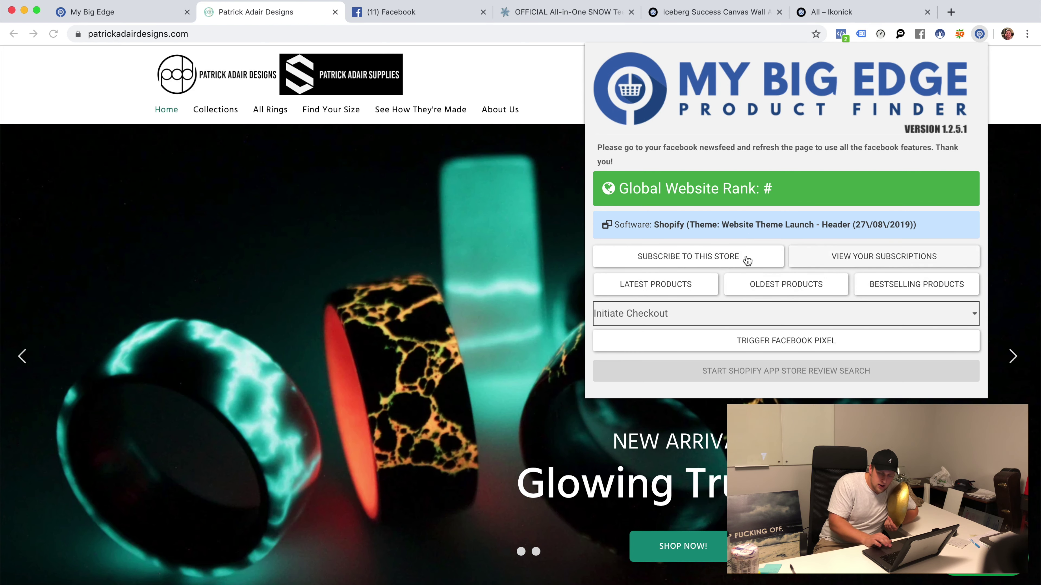
{"action": "left_click", "coordinate": [875, 291]}
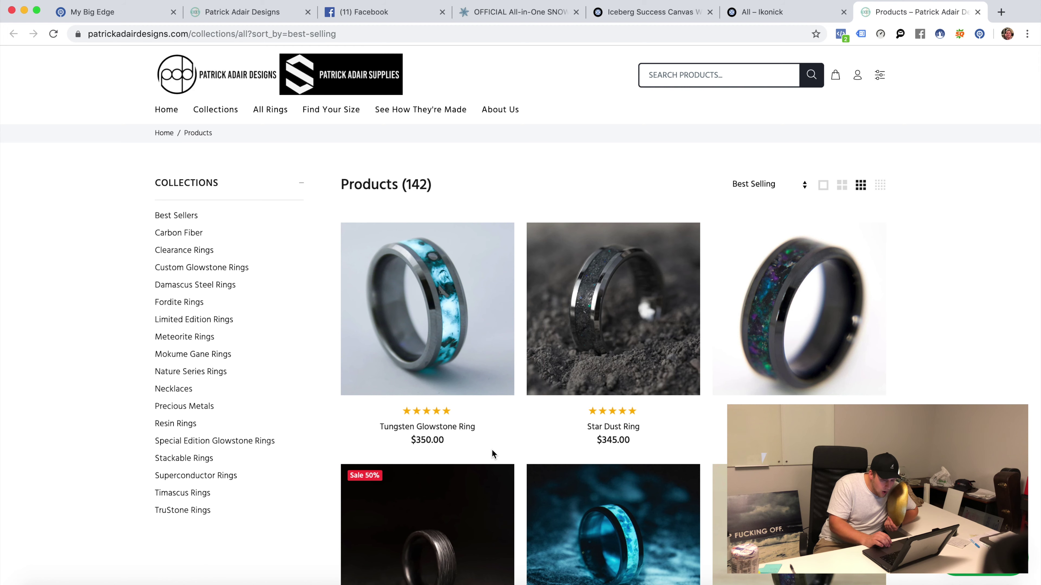
{"action": "left_click", "coordinate": [434, 392]}
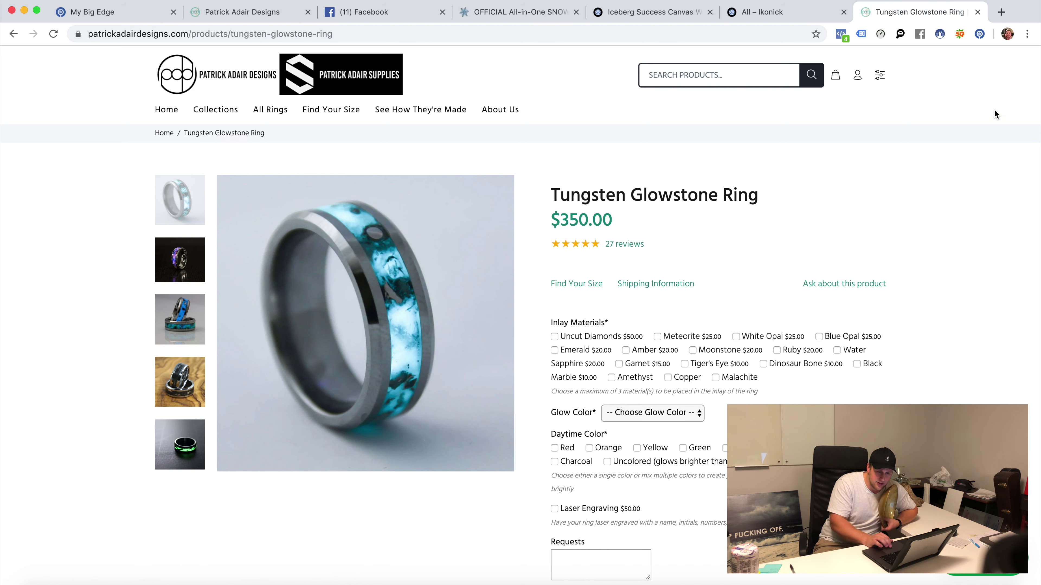
View the Product Finder options on the Tungsten Glowstone Ring page, close them and copy the product page's URL.
{"action": "left_click", "coordinate": [979, 34]}
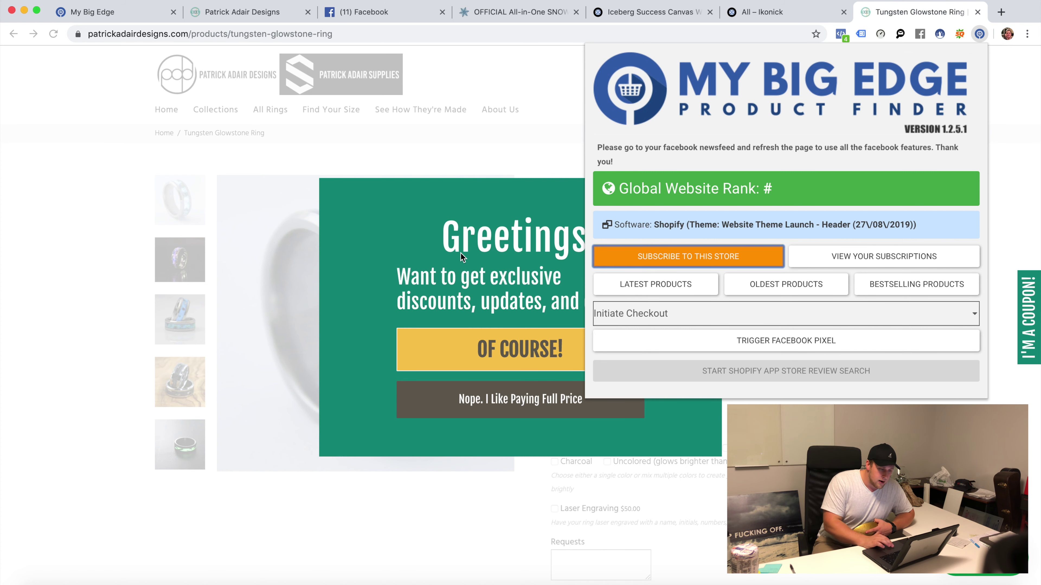
{"action": "left_click", "coordinate": [402, 138]}
{"action": "left_click", "coordinate": [362, 34]}
{"action": "key", "text": "super+c"}
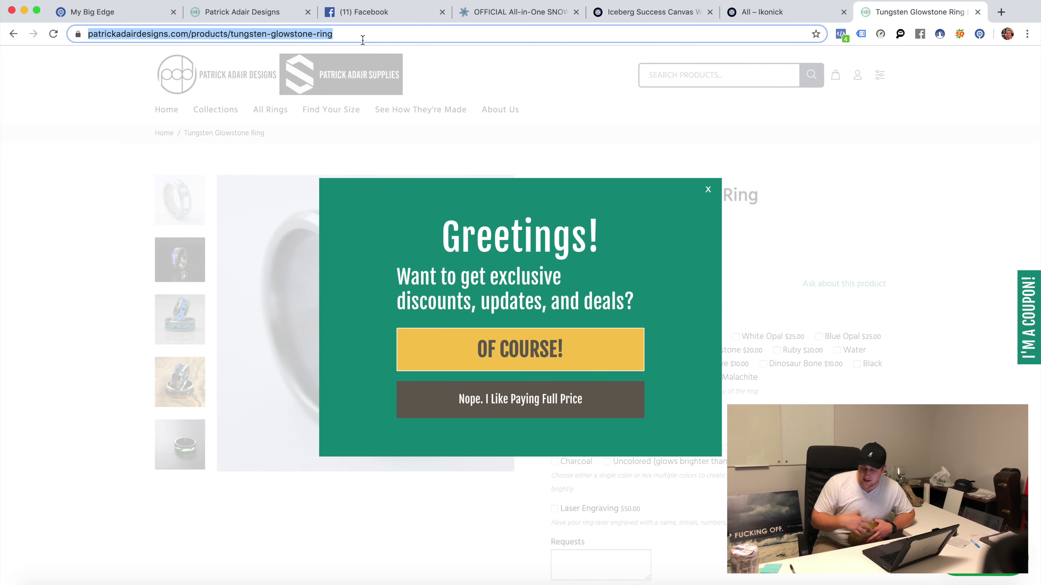
Go to Store Subscriptions in My Big Edge and download a CSV file for the copied Tungsten Glowstone Ring link.
{"action": "left_click", "coordinate": [104, 12]}
{"action": "scroll", "coordinate": [224, 157], "scroll_direction": "up", "scroll_amount": 15}
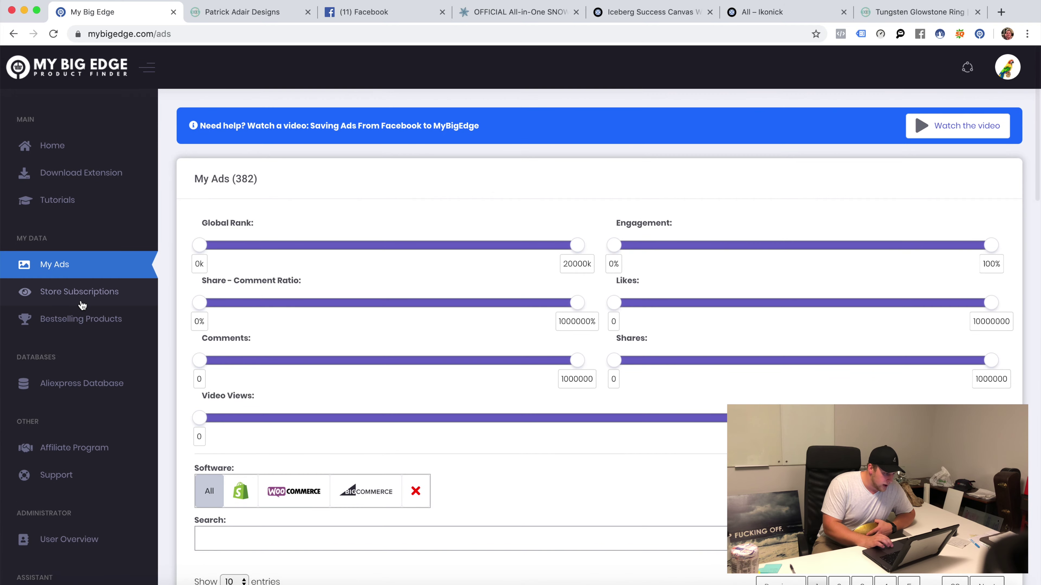
{"action": "left_click", "coordinate": [80, 301]}
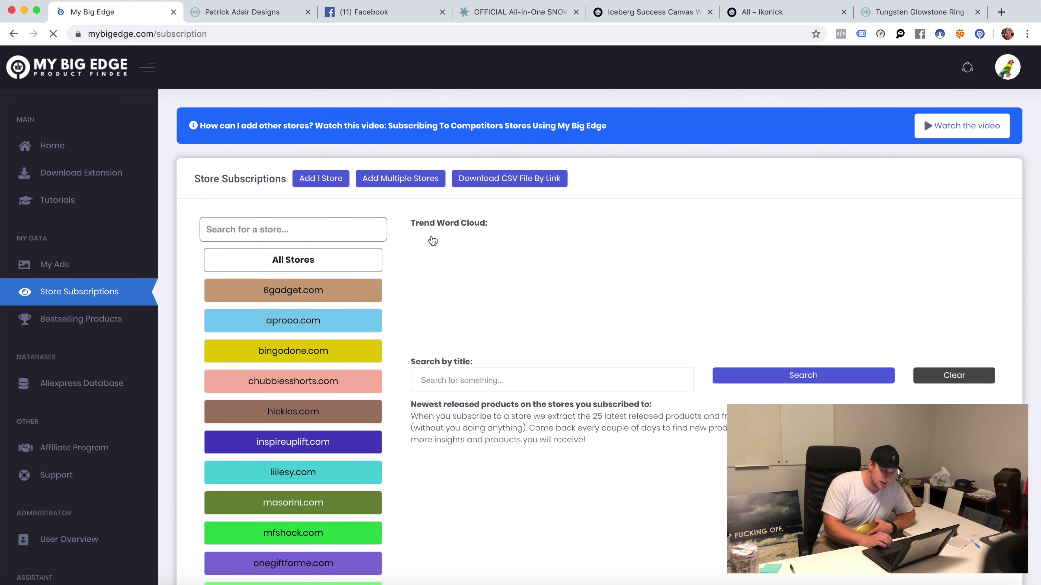
{"action": "left_click", "coordinate": [509, 178]}
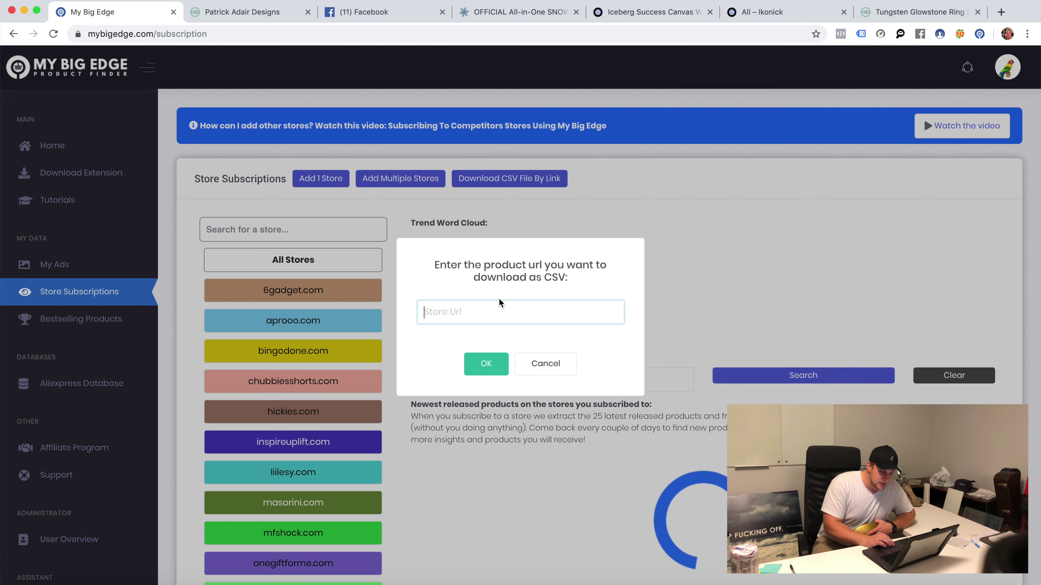
{"action": "key", "text": "super+v"}
{"action": "left_click", "coordinate": [483, 363]}
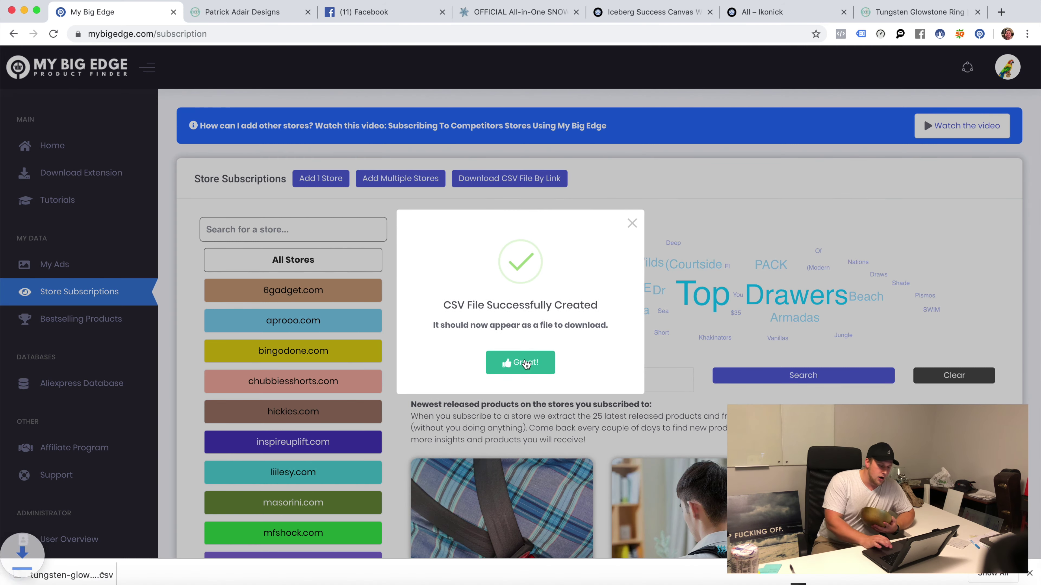
{"action": "left_click", "coordinate": [520, 363]}
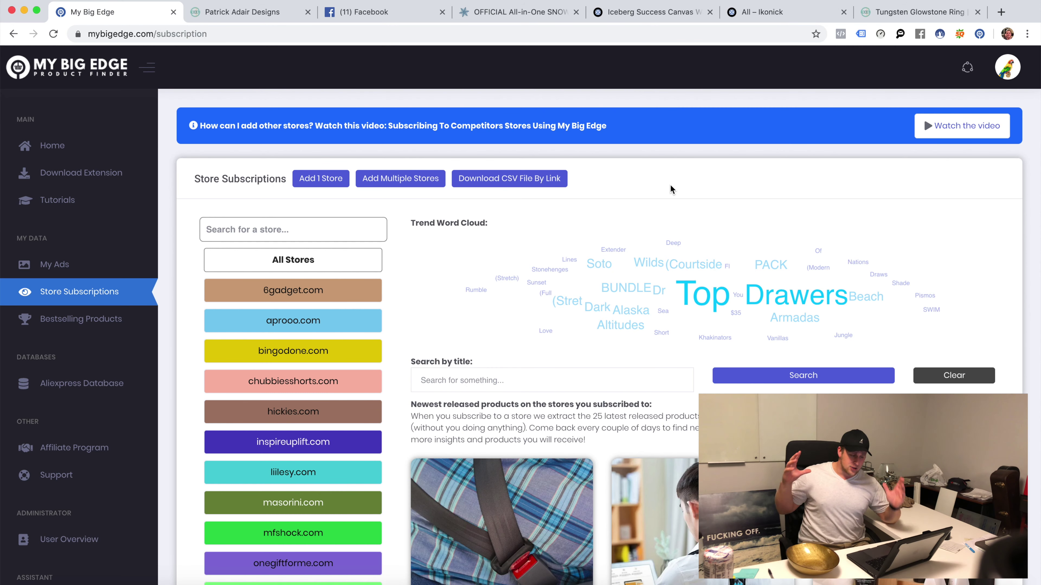
Download the Tungsten Glowstone Ring CSV by link a second time and dismiss the completion message.
{"action": "left_click", "coordinate": [488, 179]}
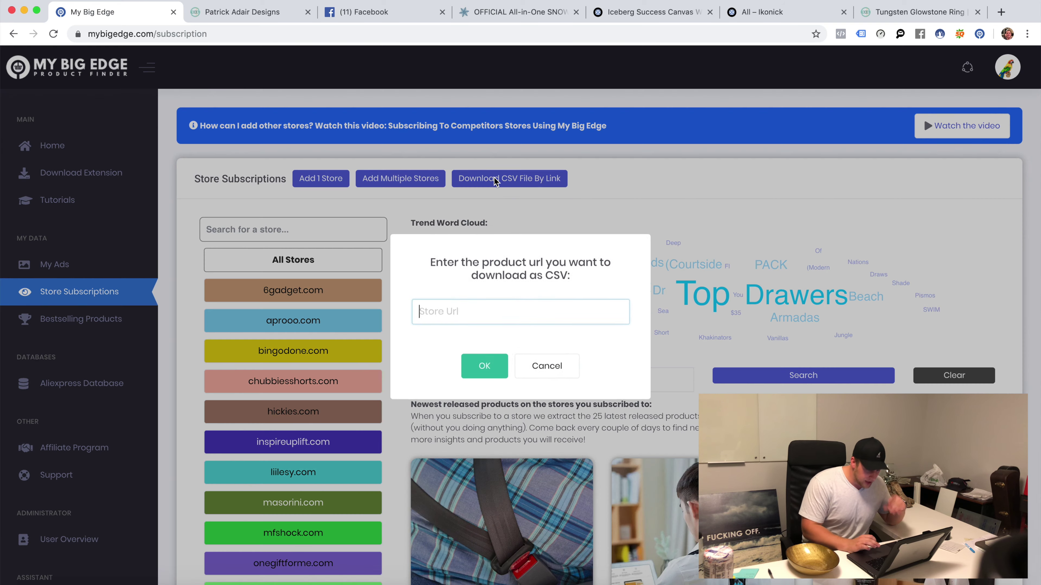
{"action": "key", "text": "super+v"}
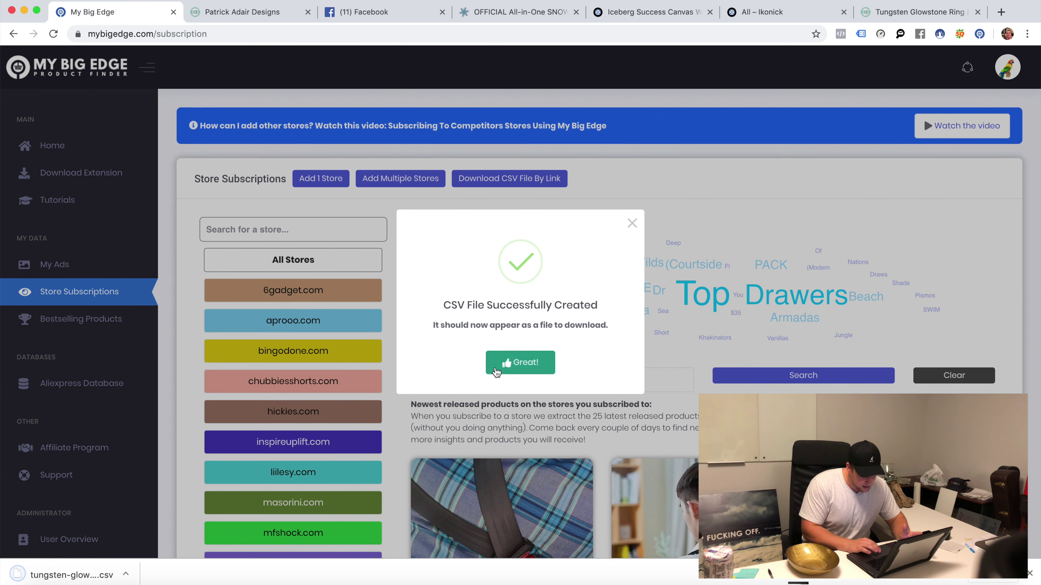
{"action": "left_click", "coordinate": [506, 366]}
Open the downloaded ring CSV as a spreadsheet and examine its columns and the product's Body (HTML) cell.
{"action": "left_click", "coordinate": [77, 575]}
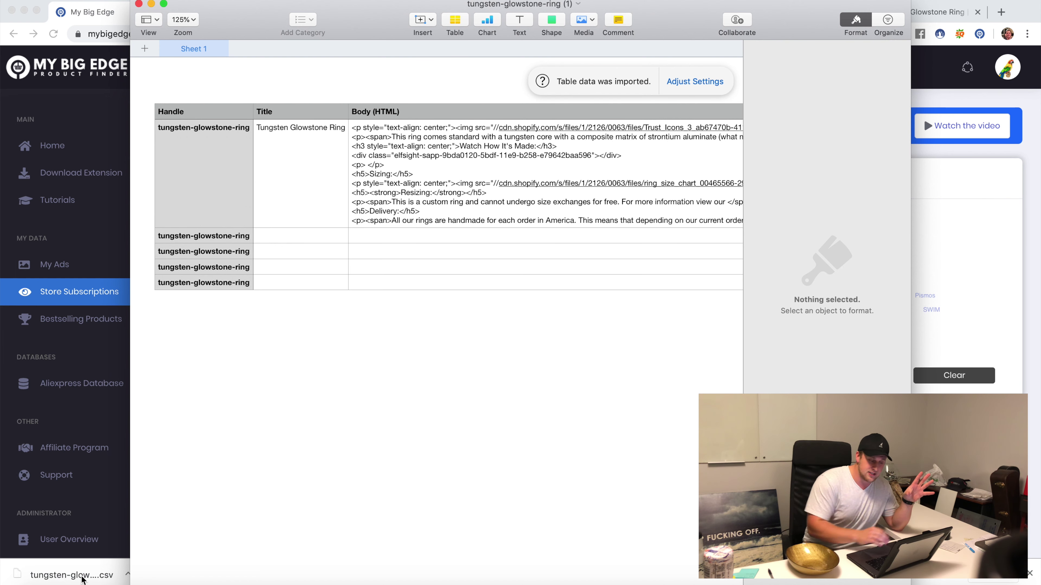
{"action": "scroll", "coordinate": [492, 333], "scroll_direction": "right", "scroll_amount": 10}
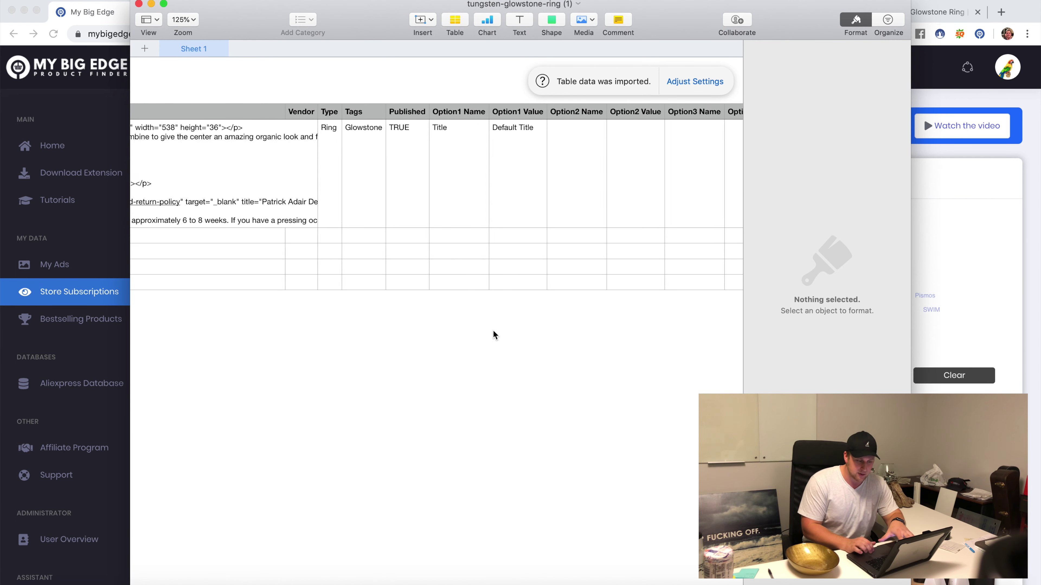
{"action": "scroll", "coordinate": [492, 333], "scroll_direction": "right", "scroll_amount": 8}
{"action": "scroll", "coordinate": [492, 332], "scroll_direction": "left", "scroll_amount": 20}
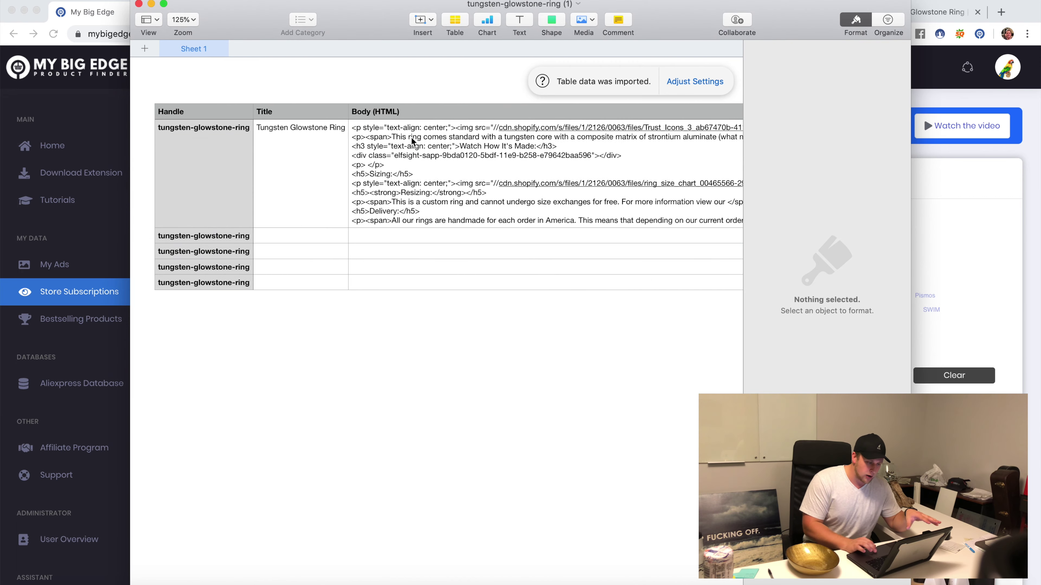
{"action": "left_click", "coordinate": [437, 172]}
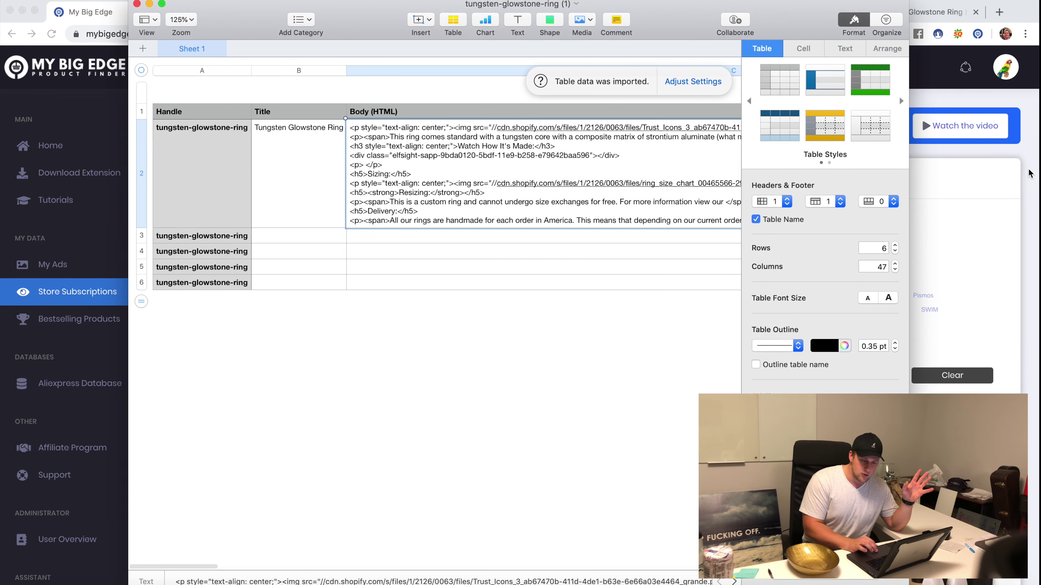
Return to the Tungsten Glowstone Ring page, dismiss the discount pop-up and view the product's customization options.
{"action": "left_click", "coordinate": [1029, 173]}
{"action": "left_click", "coordinate": [927, 11]}
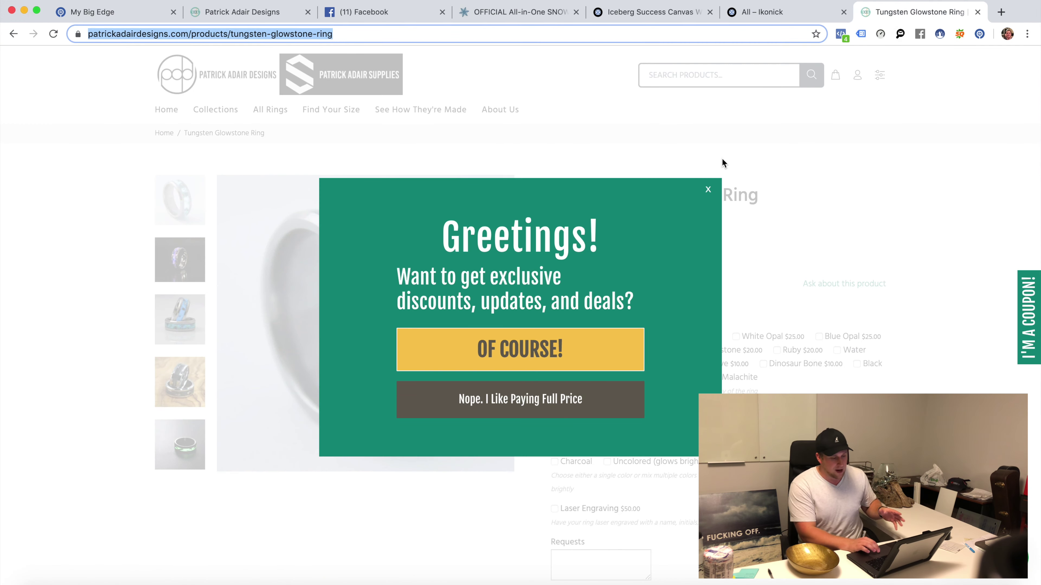
{"action": "left_click", "coordinate": [708, 189]}
{"action": "scroll", "coordinate": [878, 326], "scroll_direction": "down", "scroll_amount": 2}
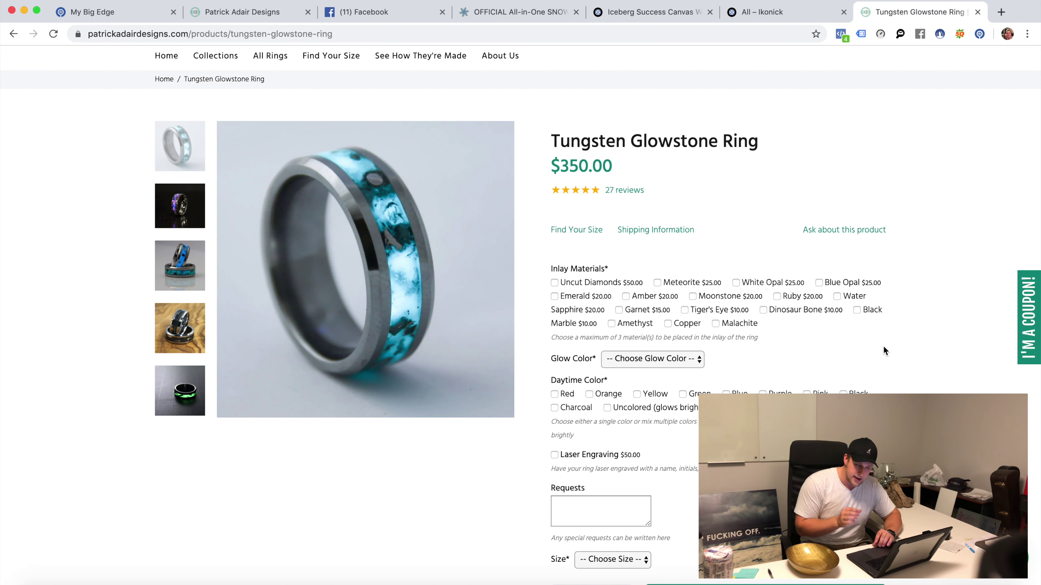
{"action": "scroll", "coordinate": [883, 347], "scroll_direction": "down", "scroll_amount": 4}
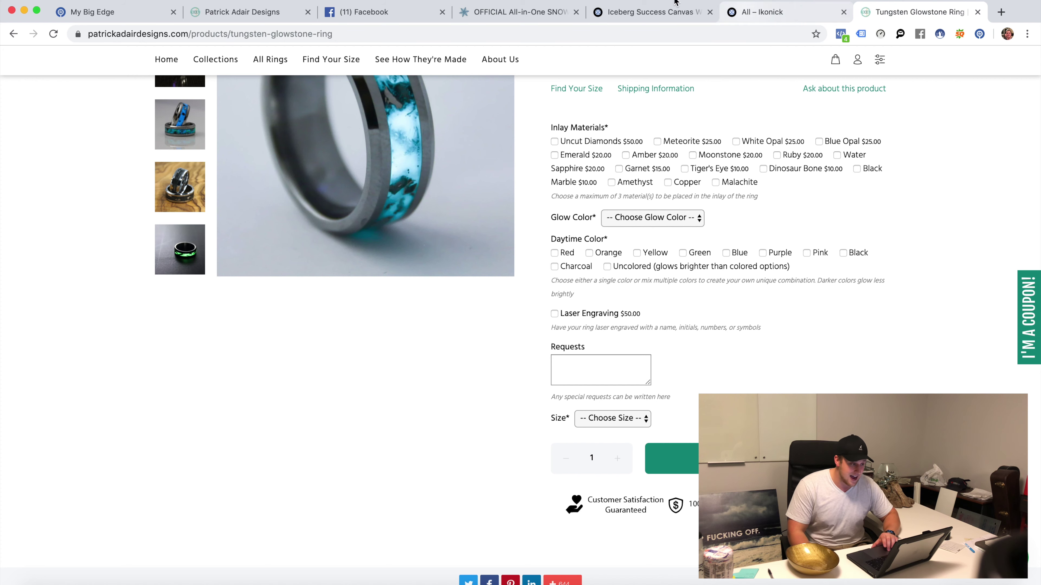
Go back to My Ads in My Big Edge and order the ads by engagement, highest first.
{"action": "left_click", "coordinate": [132, 15]}
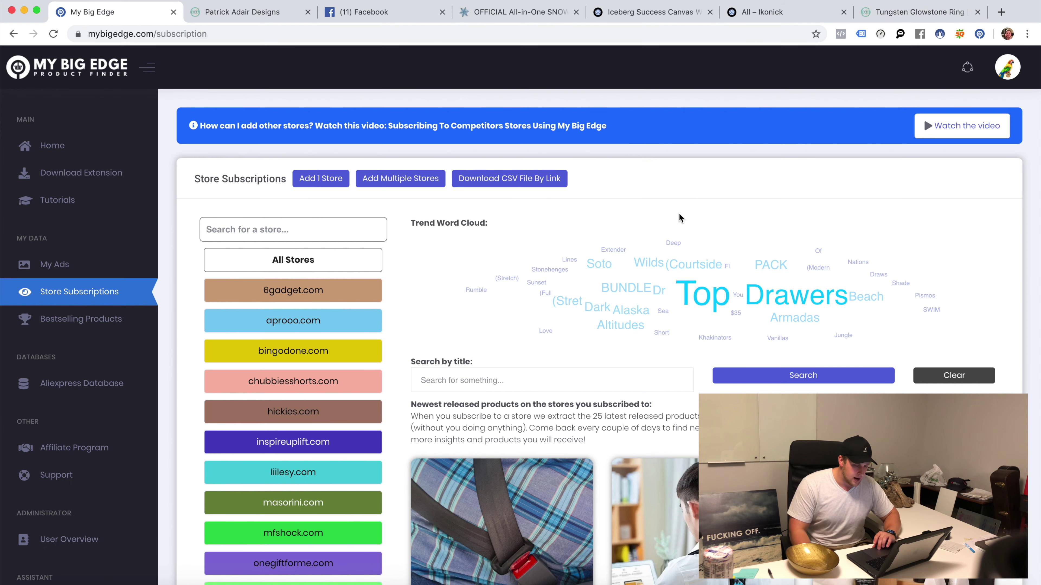
{"action": "left_click", "coordinate": [73, 264]}
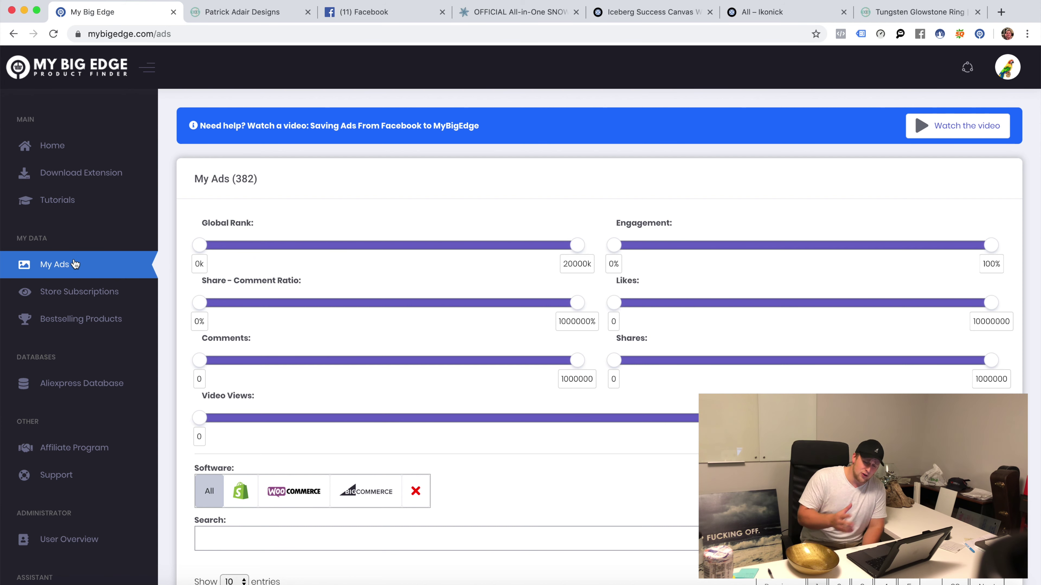
{"action": "scroll", "coordinate": [305, 422], "scroll_direction": "down", "scroll_amount": 10}
{"action": "left_click", "coordinate": [763, 130]}
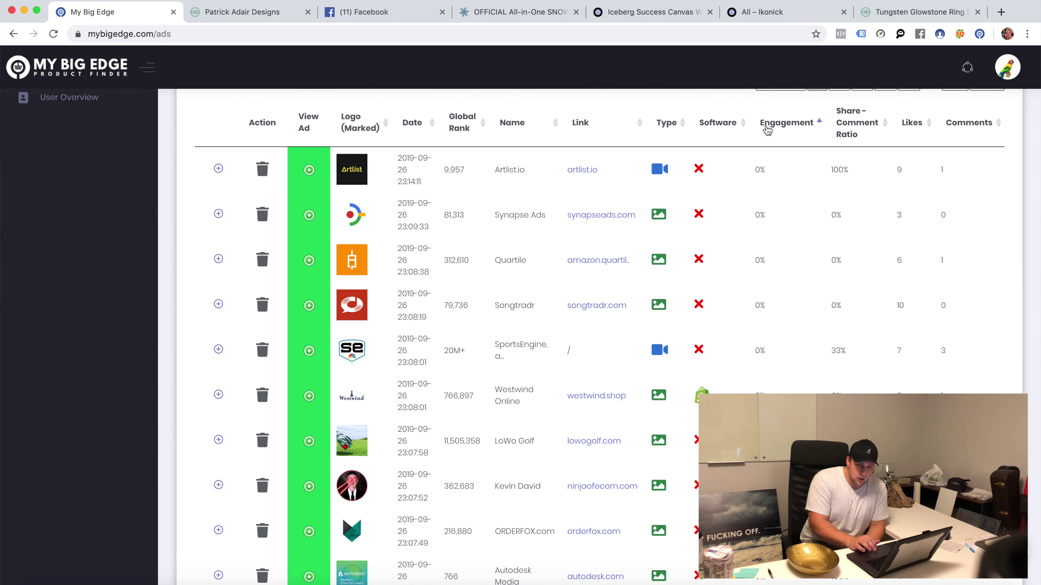
{"action": "left_click", "coordinate": [795, 128]}
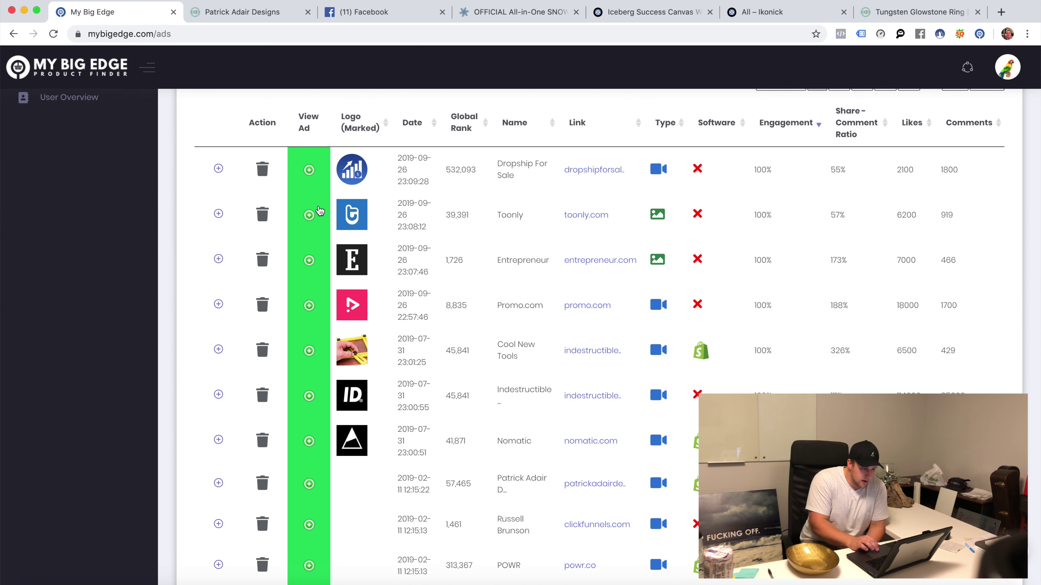
Expand and collapse the Toonly ad, and expand the Entrepreneur ad to view its image and text.
{"action": "left_click", "coordinate": [310, 213]}
{"action": "left_click", "coordinate": [309, 215]}
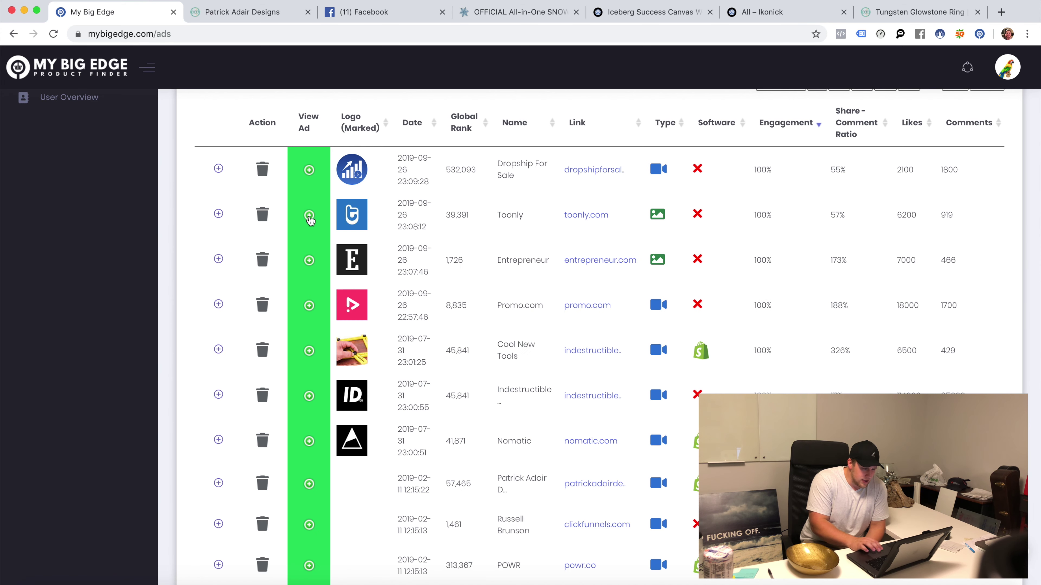
{"action": "left_click", "coordinate": [324, 280]}
{"action": "scroll", "coordinate": [379, 384], "scroll_direction": "down", "scroll_amount": 3}
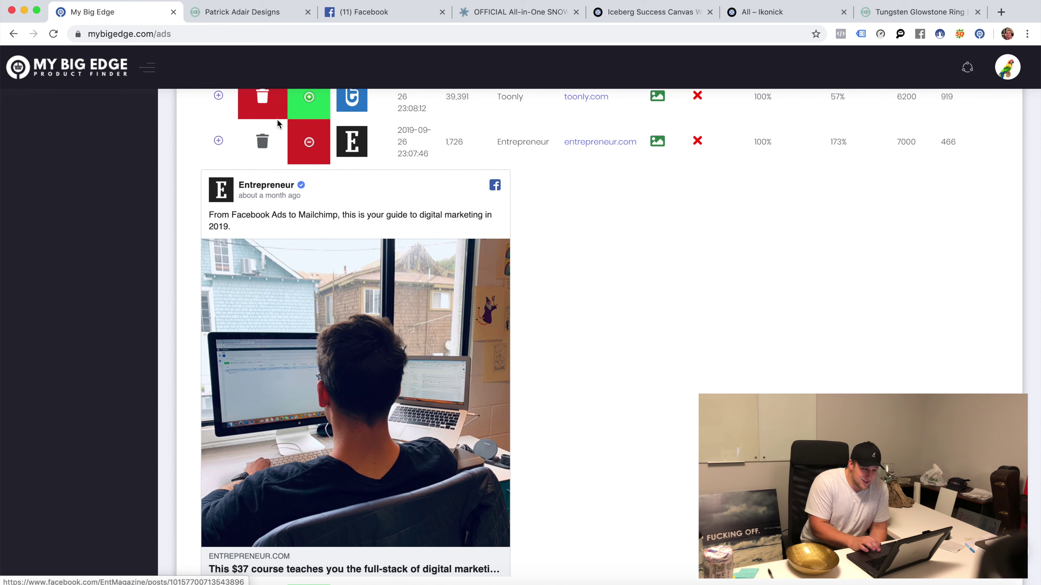
Collapse the Entrepreneur ad and look over the ads on the first page of the saved list.
{"action": "left_click", "coordinate": [305, 142]}
{"action": "scroll", "coordinate": [457, 352], "scroll_direction": "down", "scroll_amount": 1}
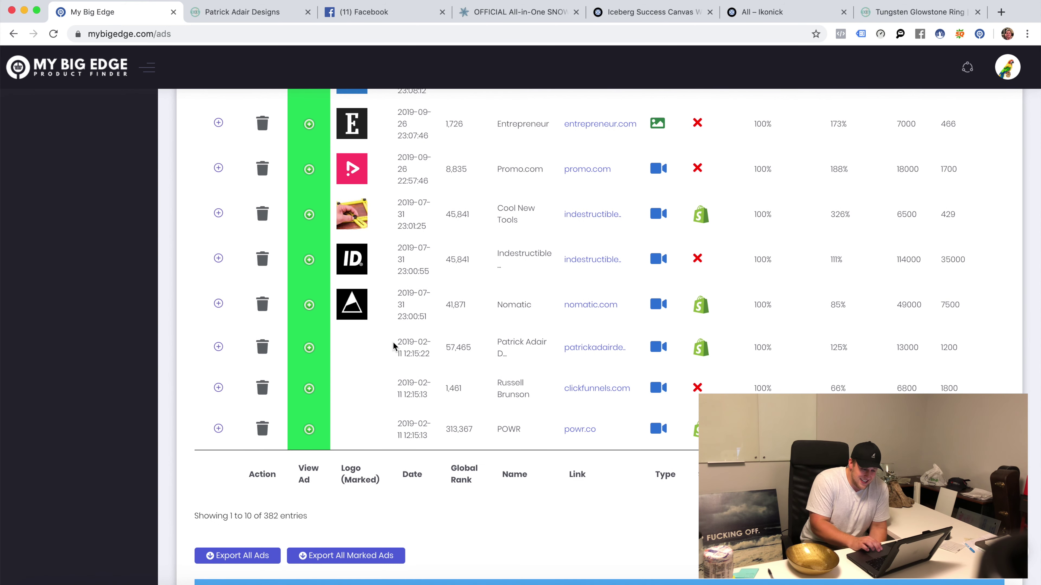
{"action": "scroll", "coordinate": [458, 351], "scroll_direction": "up", "scroll_amount": 7}
{"action": "scroll", "coordinate": [458, 352], "scroll_direction": "down", "scroll_amount": 6}
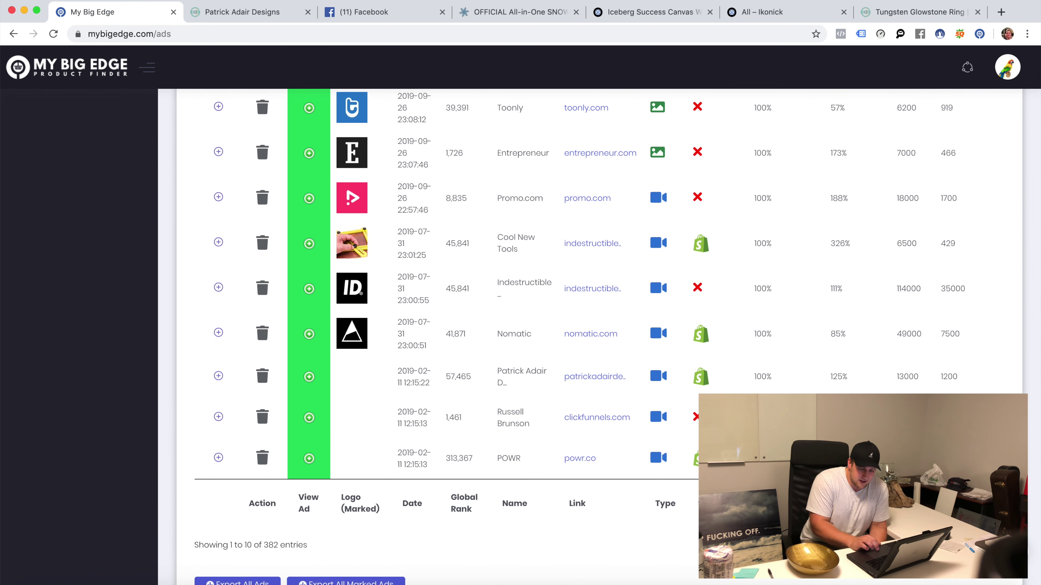
Page forward through the engagement-sorted ads to page 5, examining the listed ads, stores and engagement figures on each page.
{"action": "left_click", "coordinate": [1000, 546]}
{"action": "scroll", "coordinate": [718, 269], "scroll_direction": "up", "scroll_amount": 2}
{"action": "scroll", "coordinate": [717, 269], "scroll_direction": "down", "scroll_amount": 1}
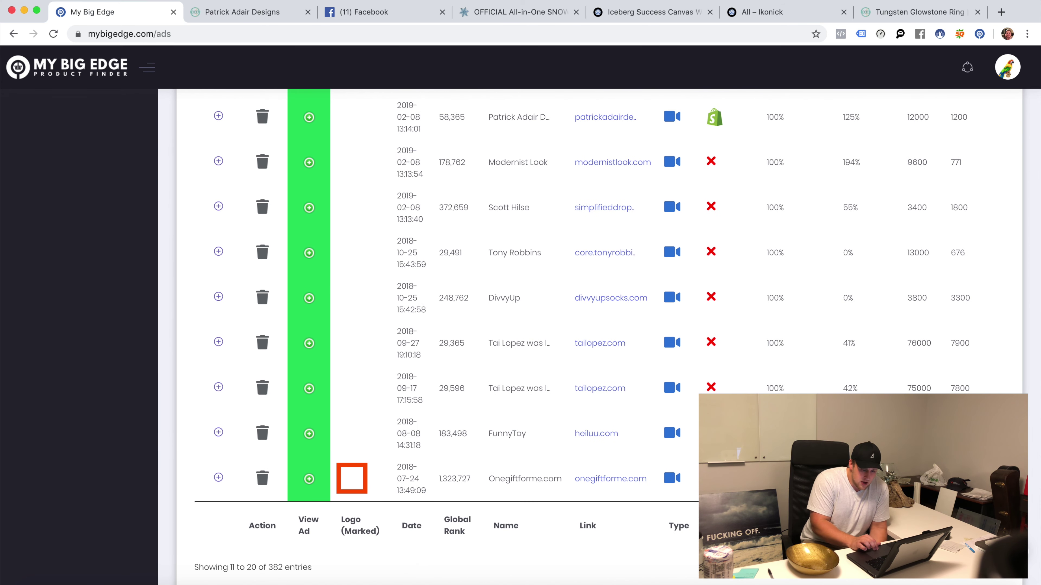
{"action": "left_click", "coordinate": [1000, 567]}
{"action": "scroll", "coordinate": [1000, 567], "scroll_direction": "up", "scroll_amount": 5}
{"action": "scroll", "coordinate": [999, 567], "scroll_direction": "down", "scroll_amount": 5}
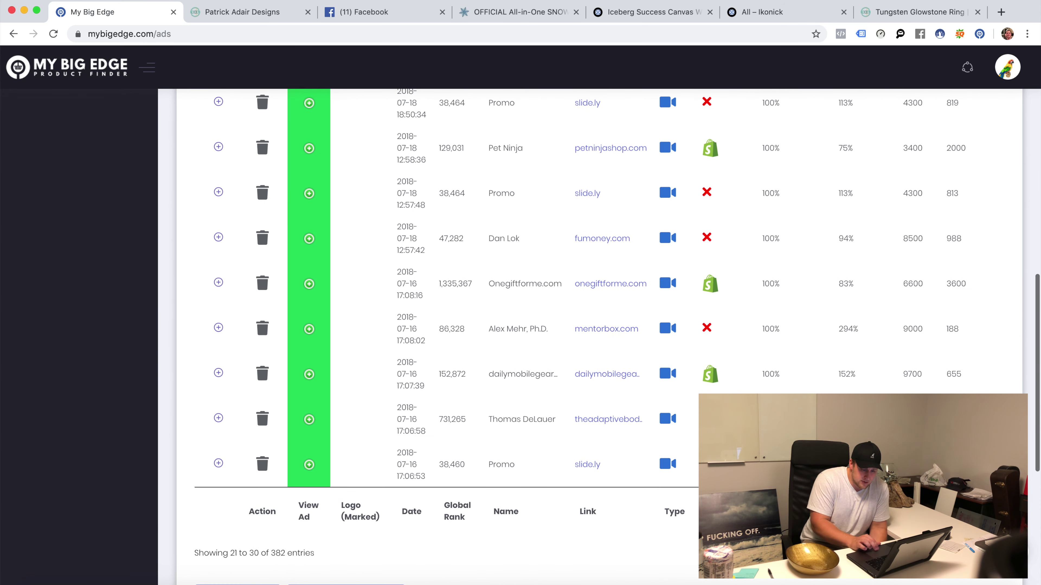
{"action": "left_click", "coordinate": [999, 567]}
{"action": "scroll", "coordinate": [1000, 567], "scroll_direction": "up", "scroll_amount": 5}
{"action": "scroll", "coordinate": [999, 567], "scroll_direction": "down", "scroll_amount": 5}
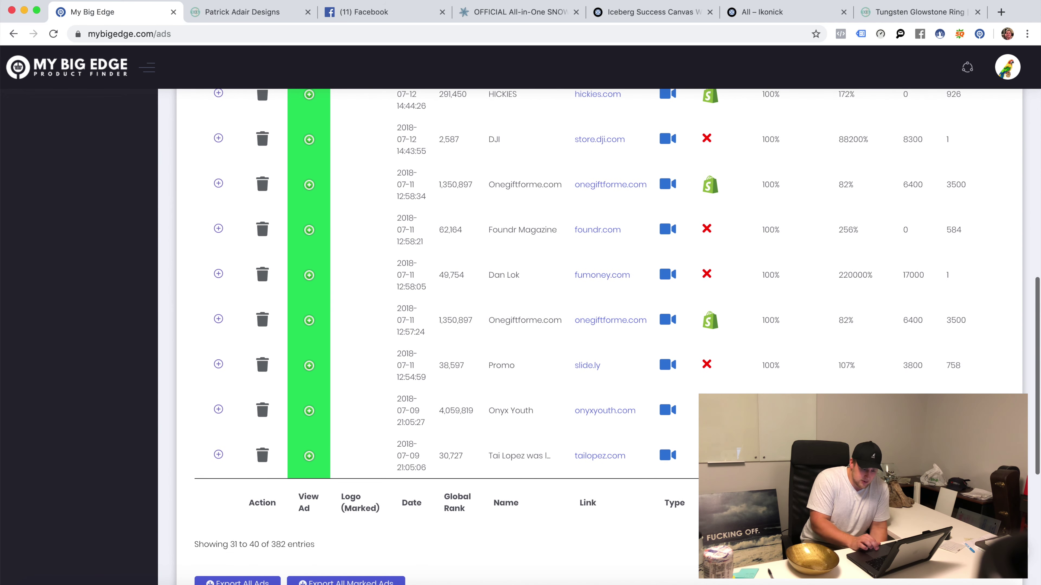
{"action": "left_click", "coordinate": [1000, 566]}
{"action": "scroll", "coordinate": [762, 337], "scroll_direction": "up", "scroll_amount": 5}
{"action": "scroll", "coordinate": [763, 337], "scroll_direction": "down", "scroll_amount": 1}
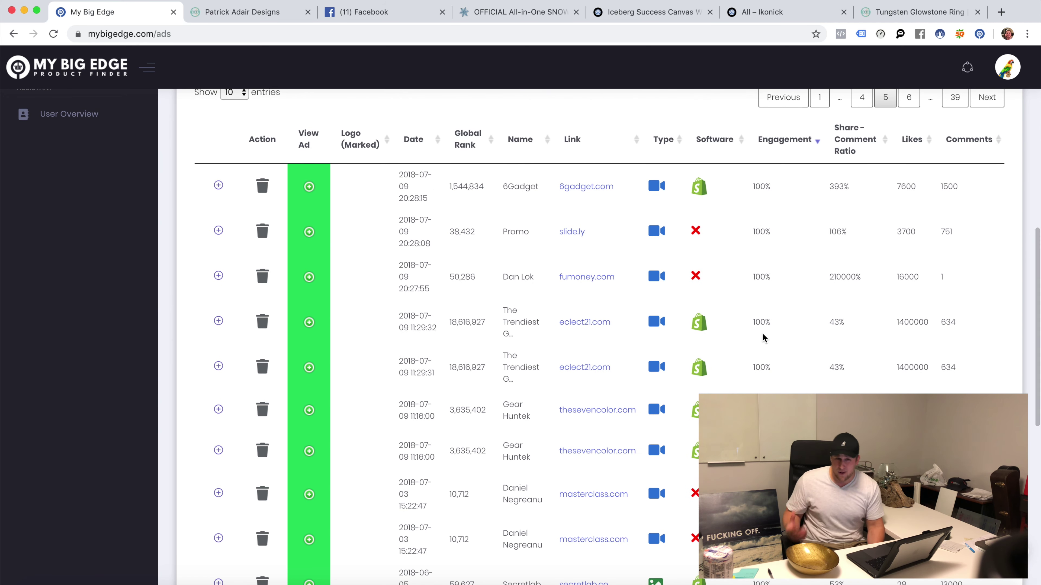